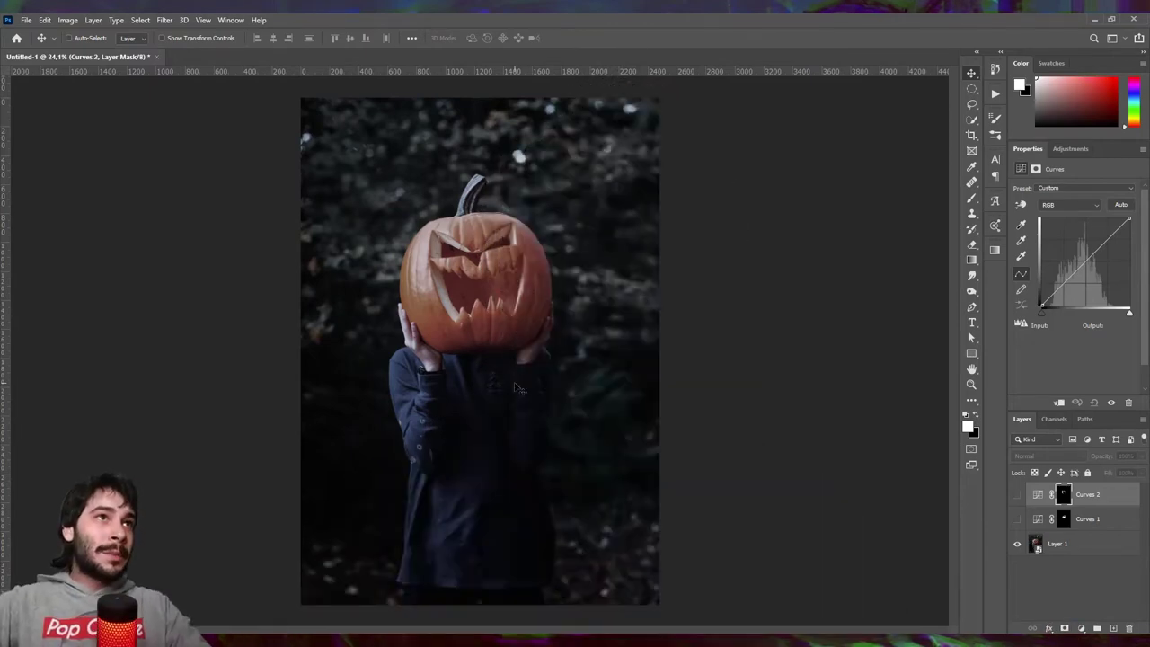
Load the pumpkin's carved eye and mouth openings as a selection from the Curves 2 mask.
scroll(485, 285, "up", 3)
scroll(485, 285, "up", 3)
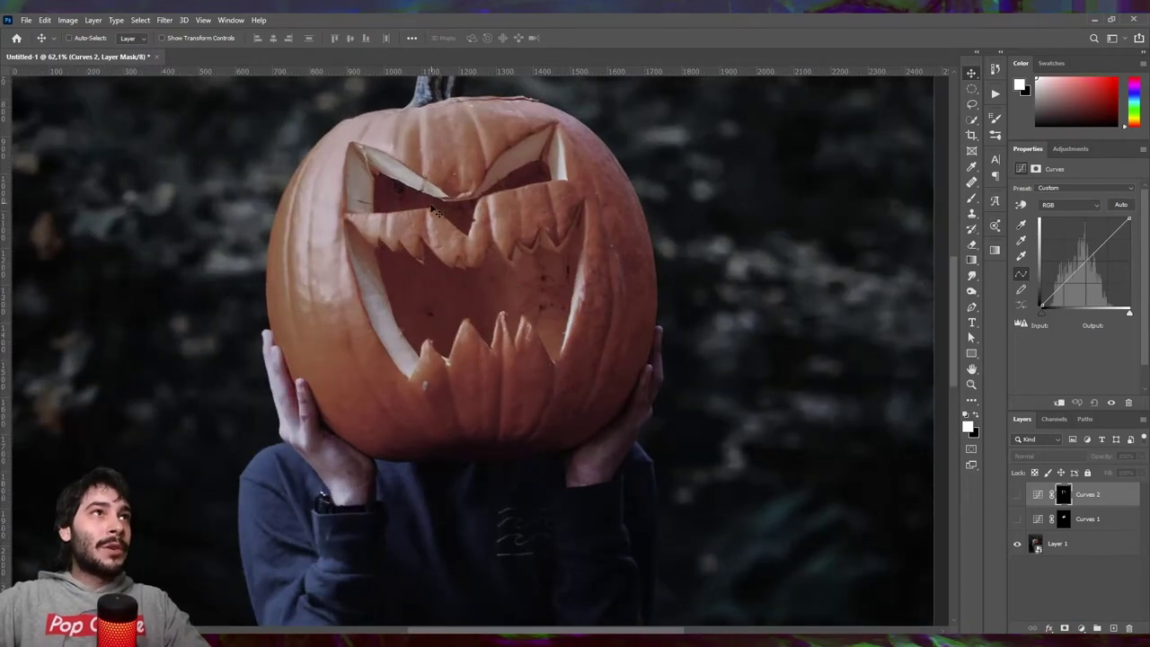
scroll(481, 405, "down", 4)
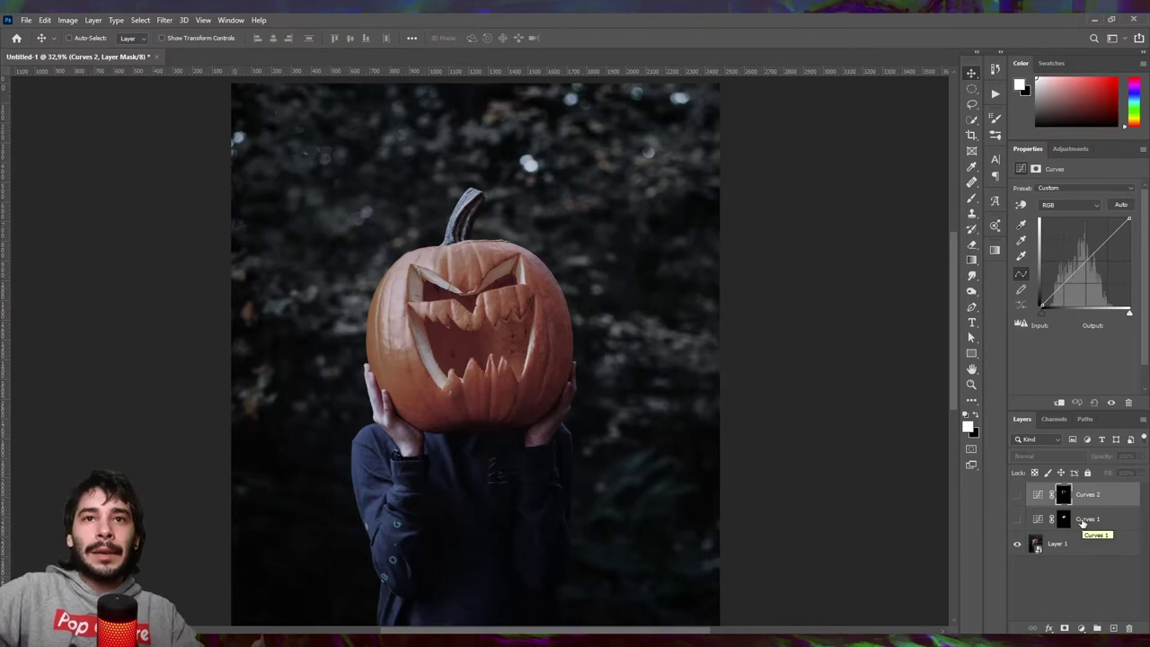
left_click(1063, 524, "ctrl")
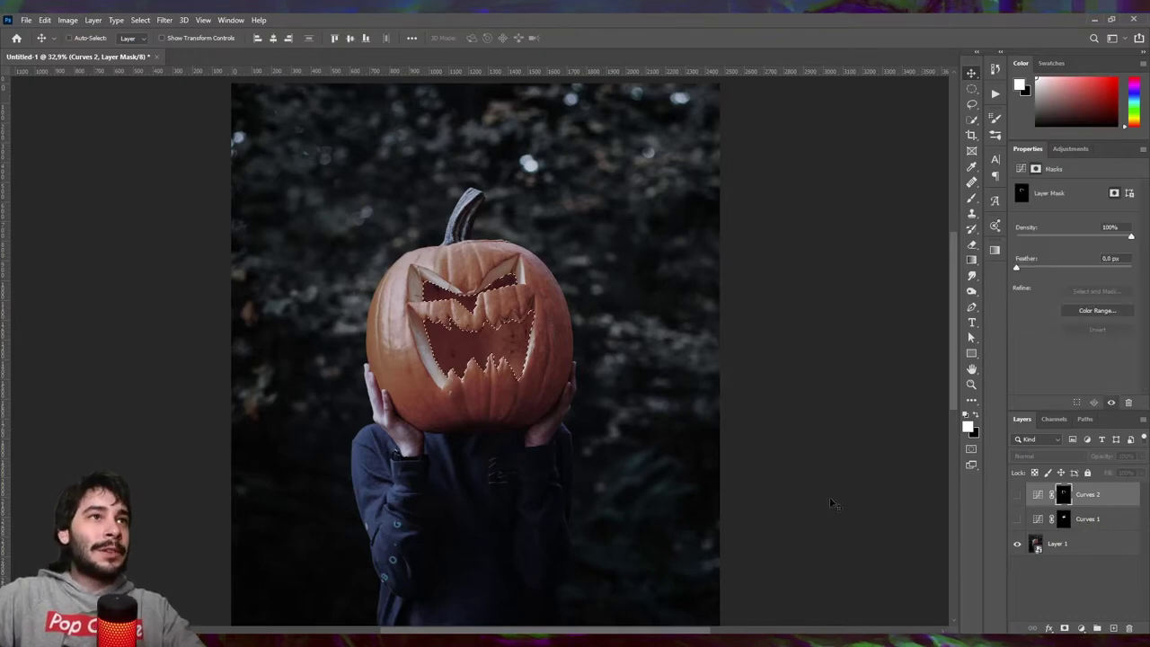
scroll(438, 360, "up", 2)
scroll(437, 359, "up", 3)
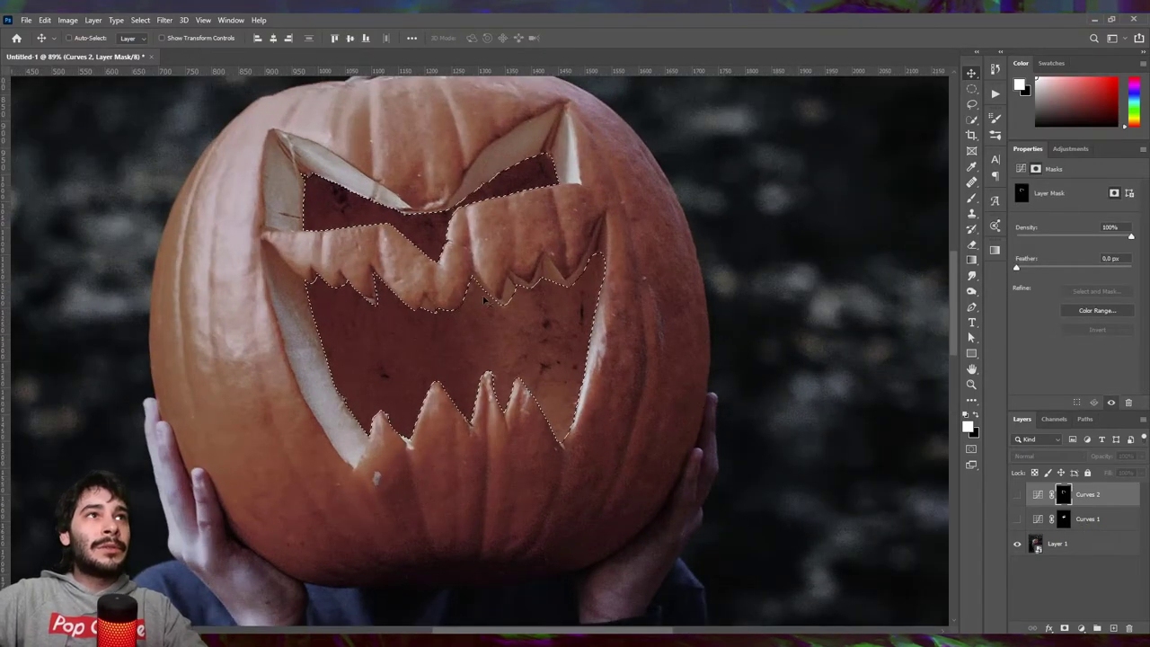
left_click(1064, 498, "ctrl")
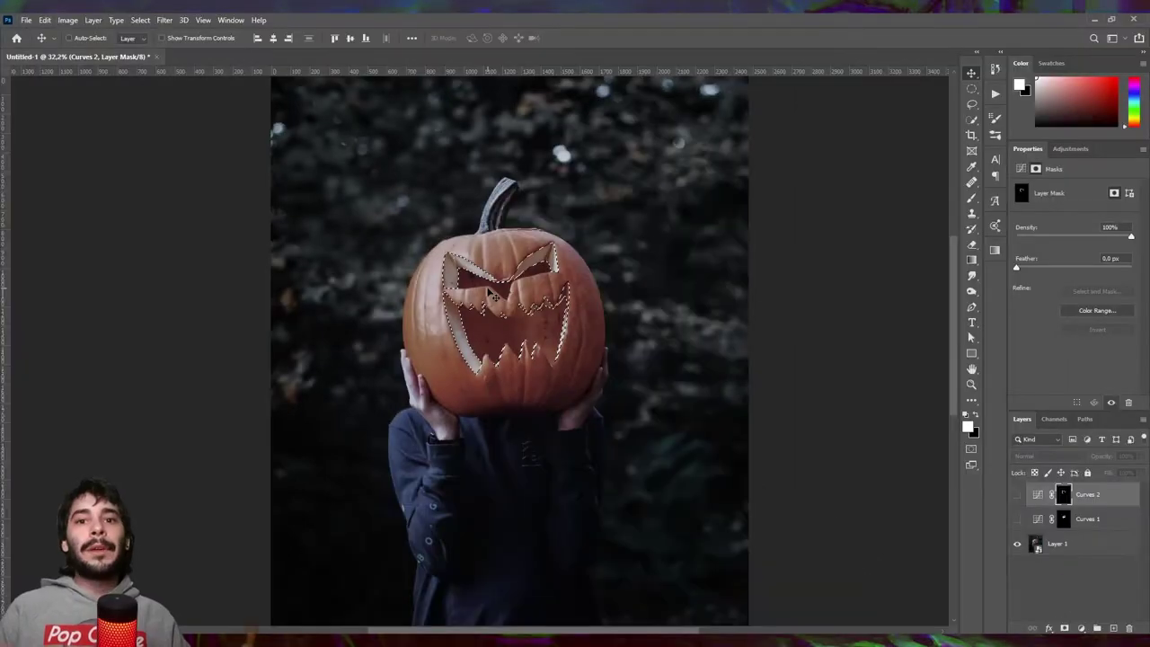
left_click_drag(1062, 494, 1069, 523)
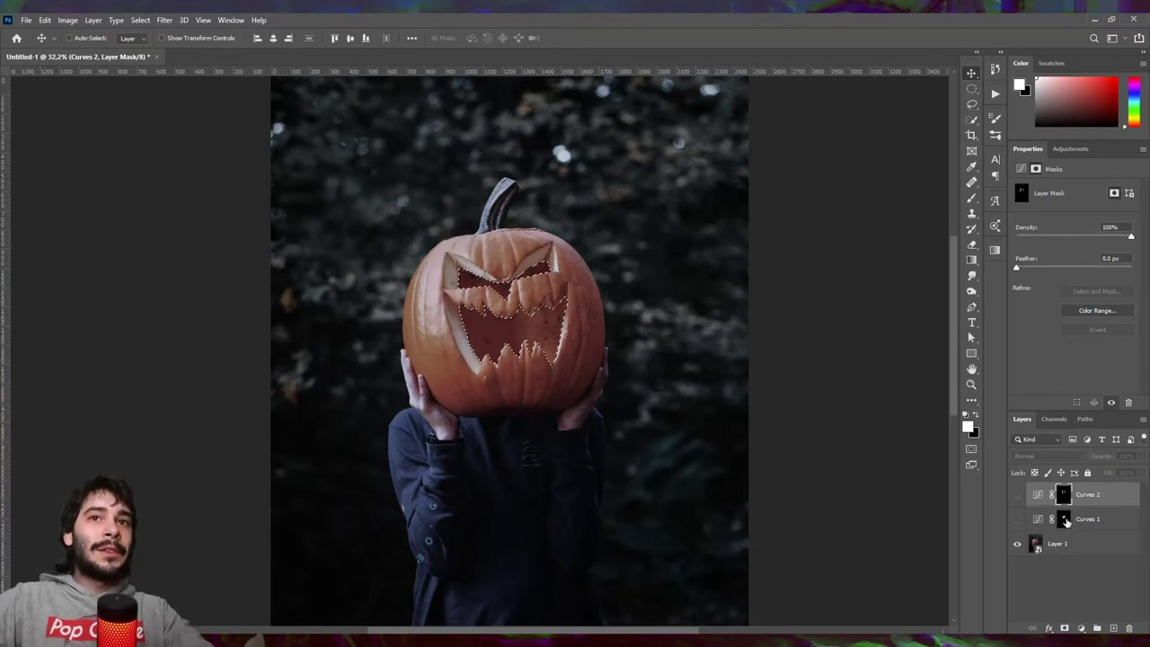
On a new Layer 2, brush flat orange into the selected eyes and mouth.
left_click(1114, 628)
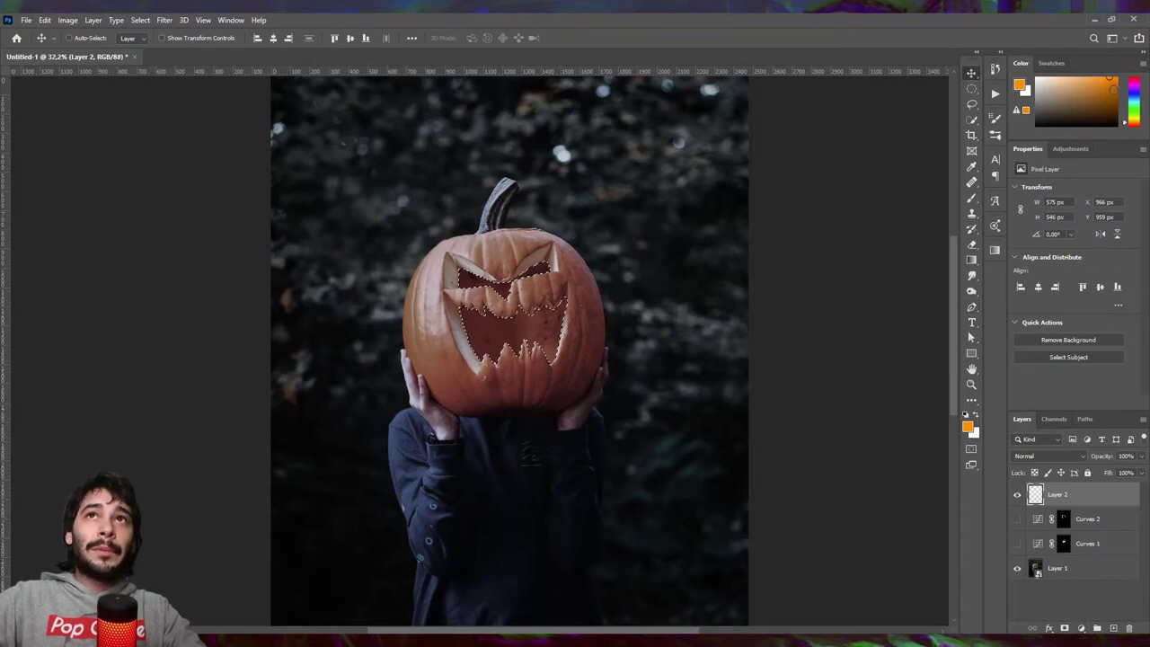
left_click(970, 199)
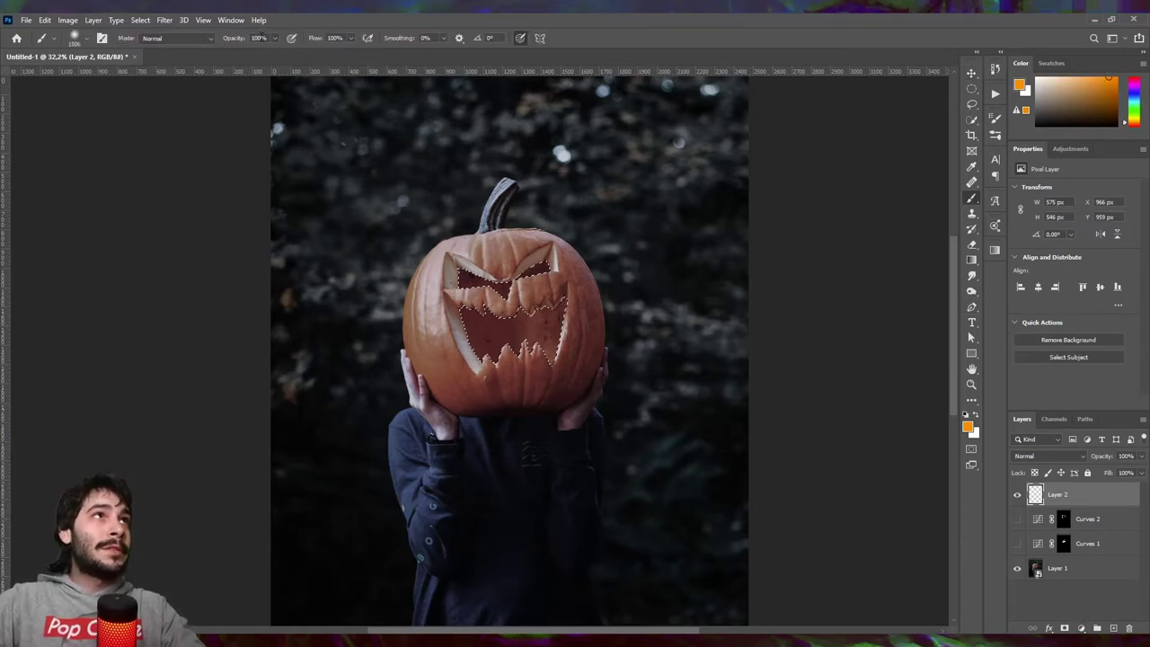
left_click_drag(411, 257, 513, 257)
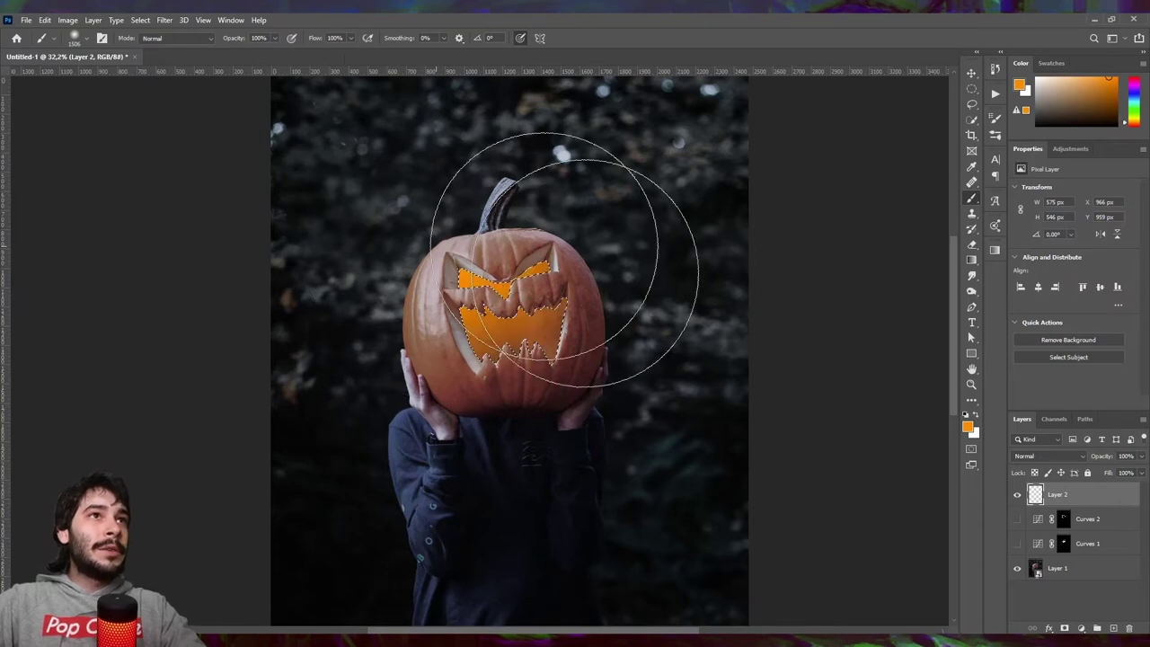
scroll(521, 282, "up", 1)
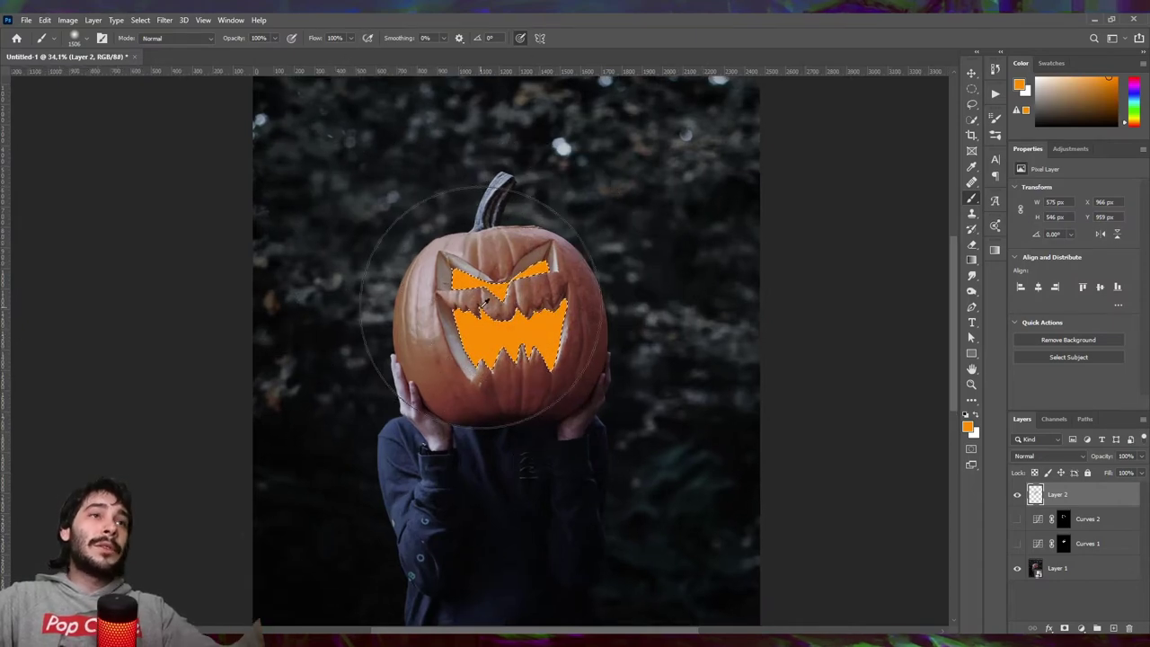
scroll(480, 306, "up", 5)
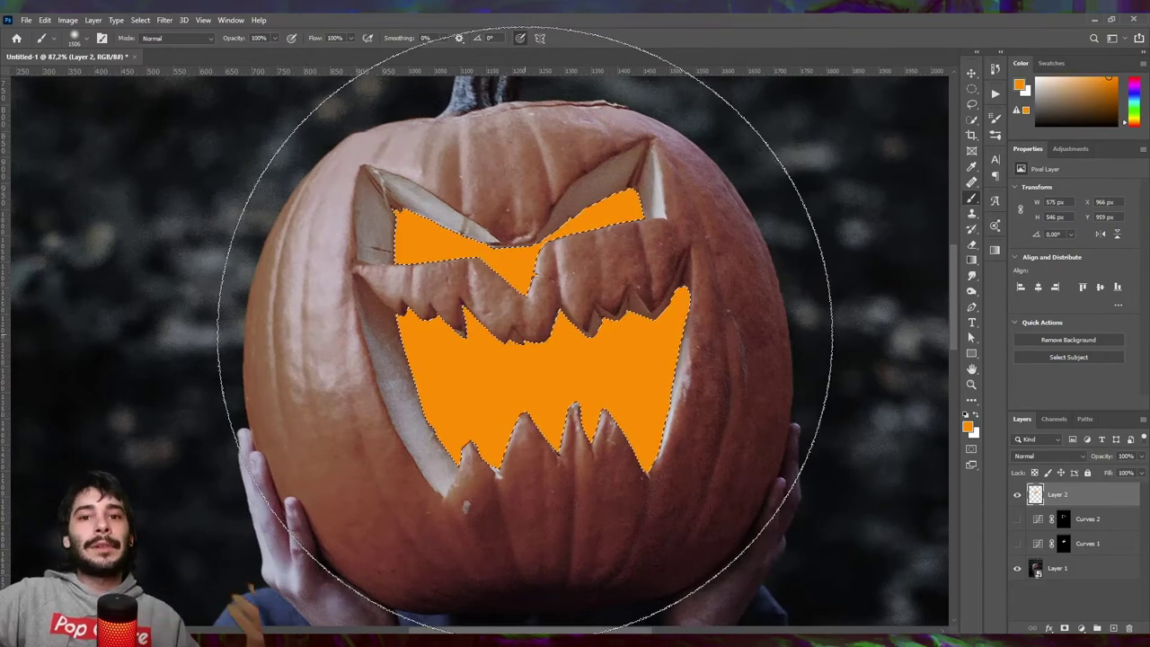
scroll(517, 331, "up", 3)
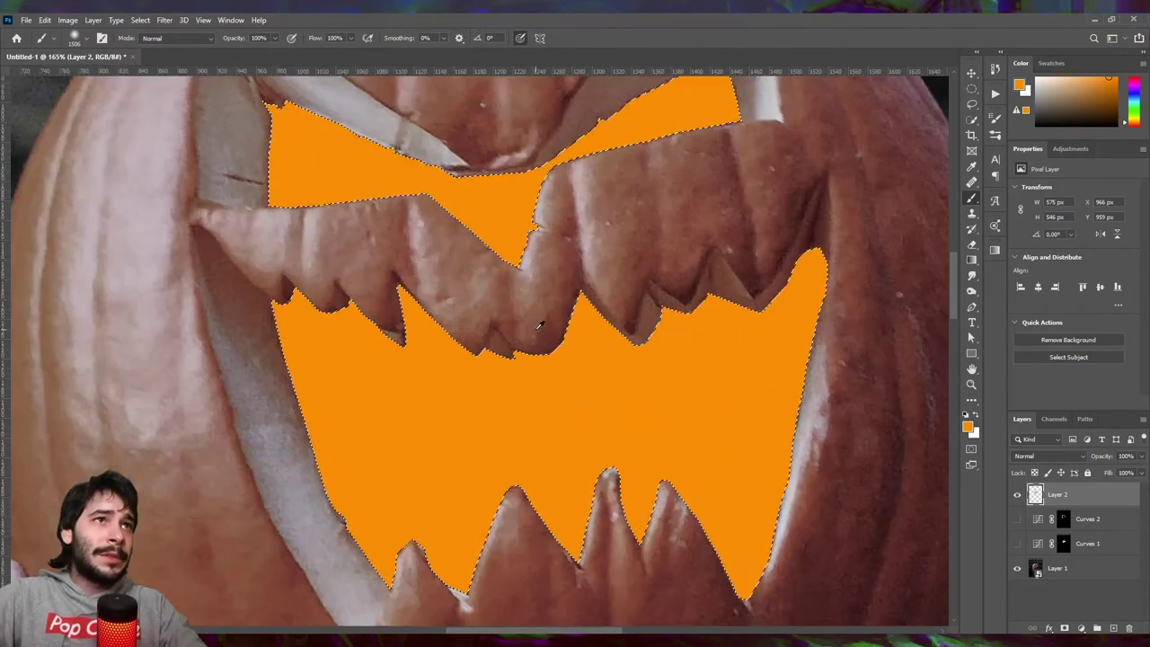
scroll(512, 334, "down", 5)
key("v")
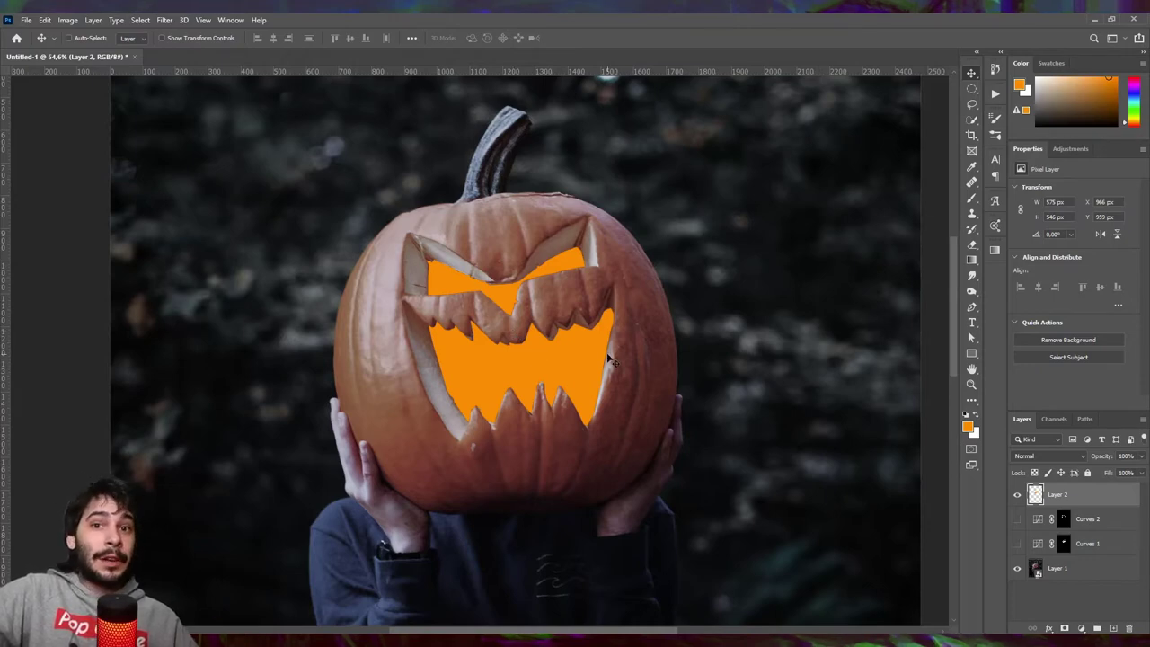
Change Layer 2's blend mode from Normal to Color Dodge.
left_click(1053, 455)
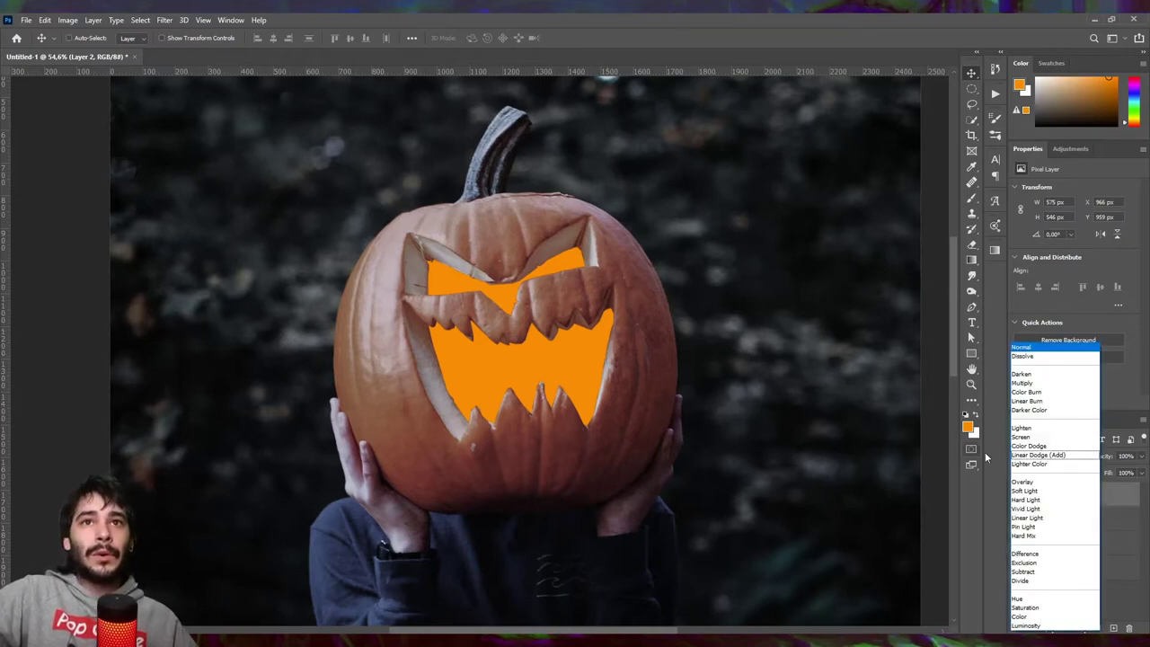
left_click(1025, 445)
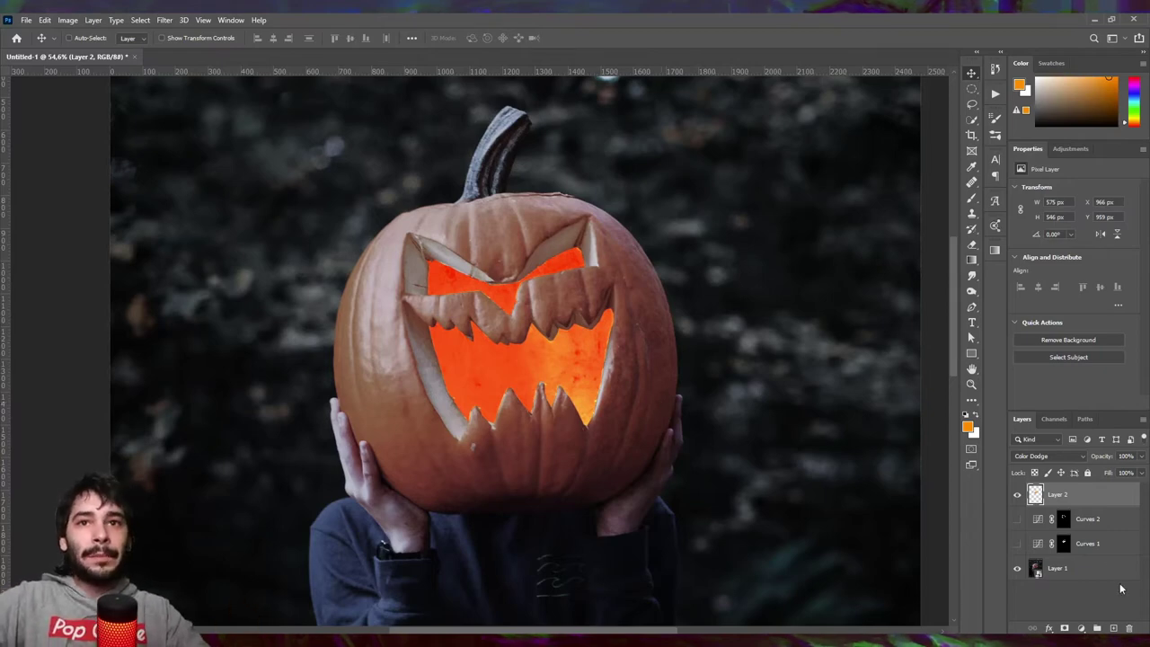
Load the eyes and mouth from the Curves 1 mask and add Layer 3 in Linear Dodge (Add).
left_click(1065, 545, "ctrl")
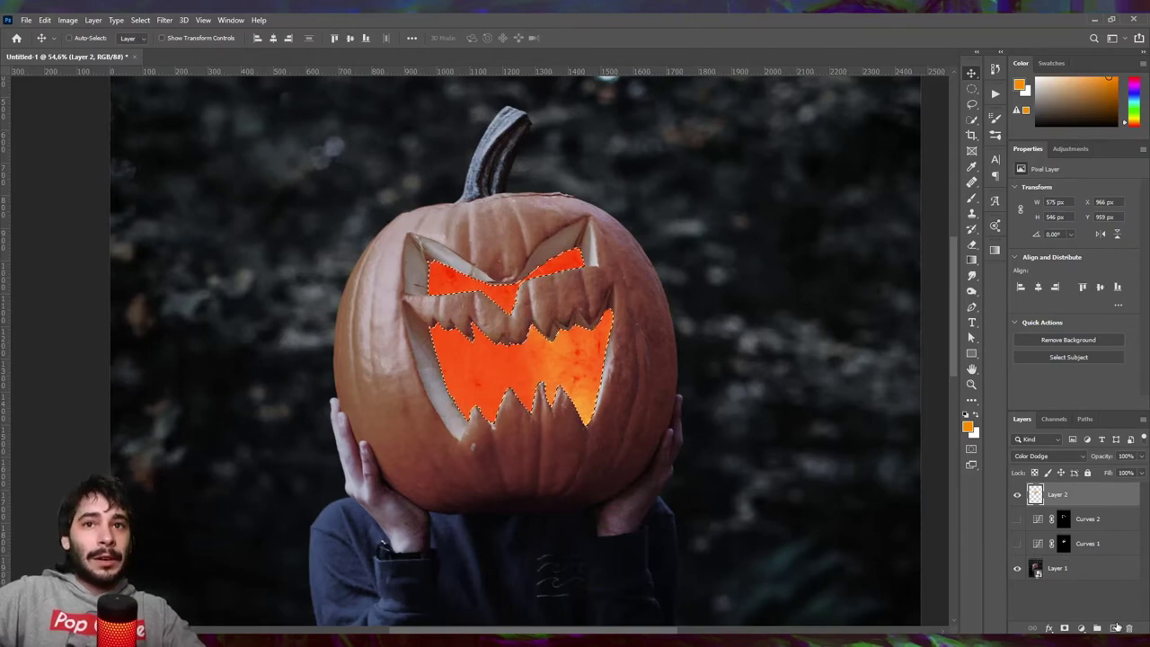
left_click(1113, 628)
left_click(1046, 455)
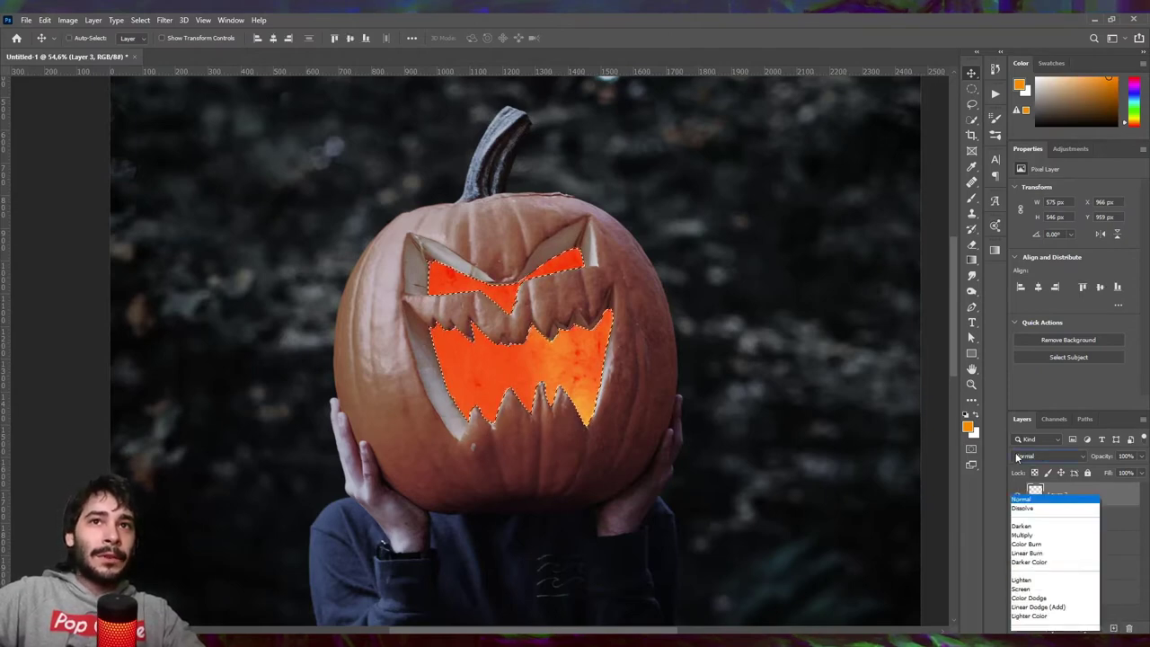
left_click(1037, 456)
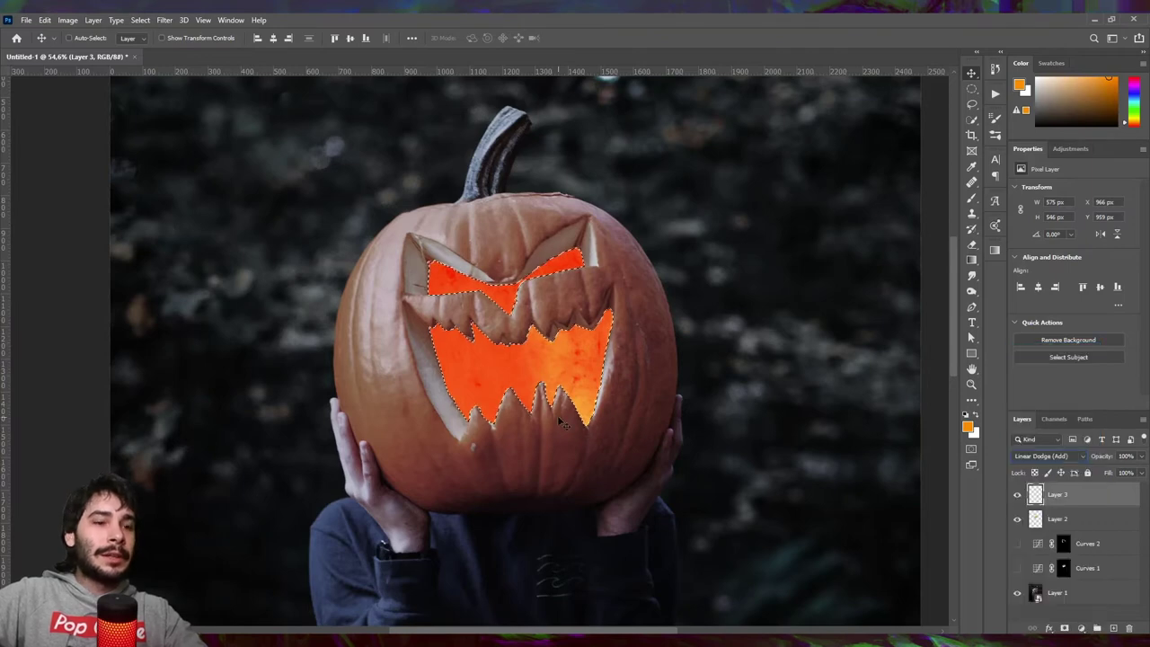
Paint a yellow glow into the mouth with a smaller brush at 31% opacity, 36% flow, then deselect.
key("b")
left_click_drag(422, 399, 381, 400)
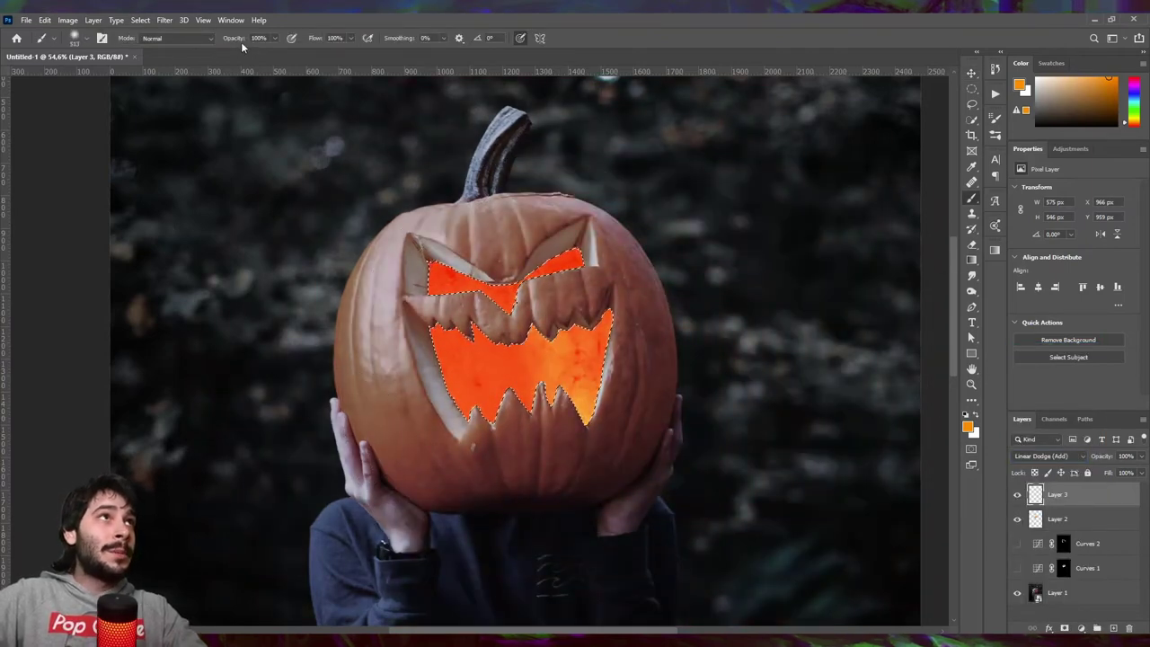
left_click_drag(241, 41, 221, 48)
type("81")
key("Return")
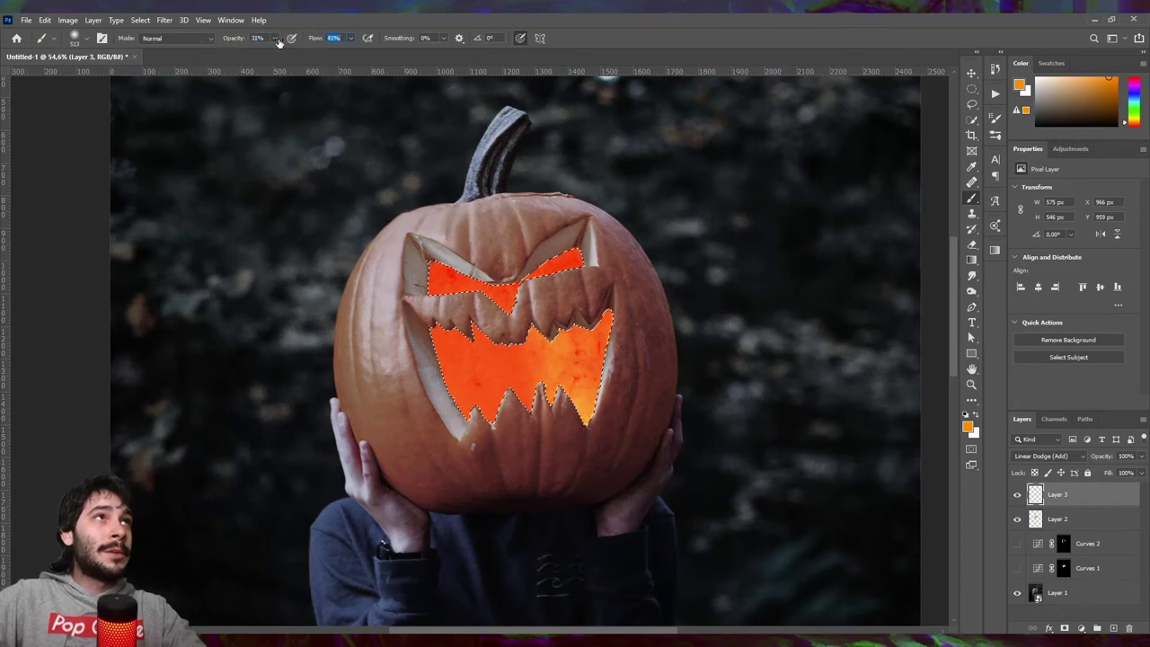
type("36")
key("Return")
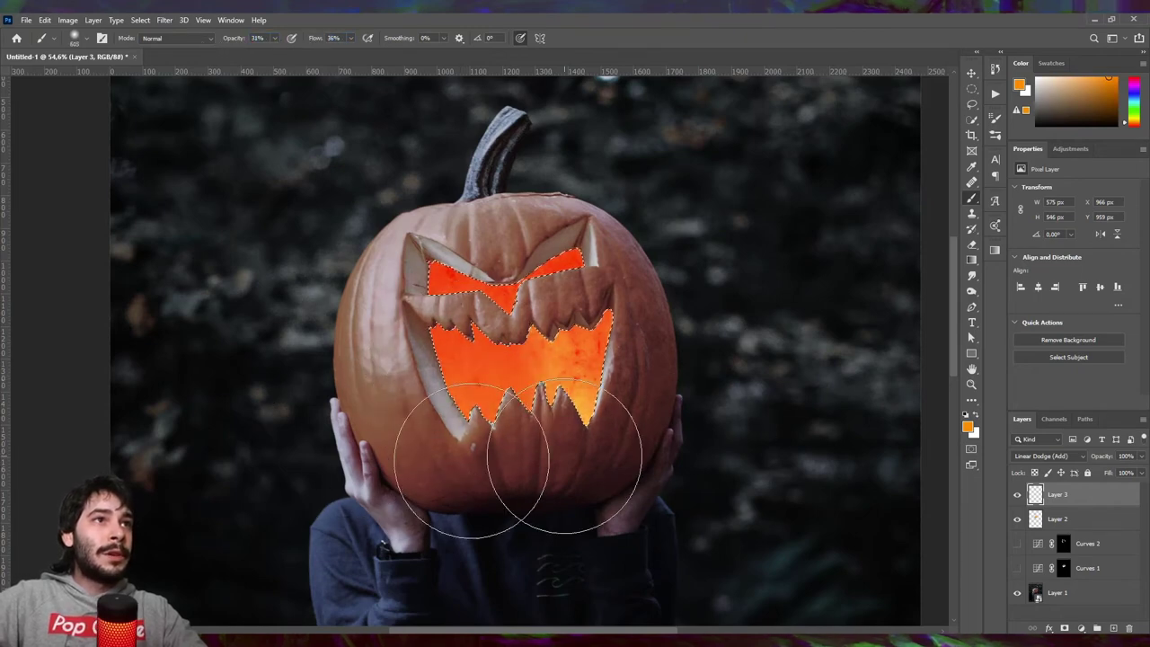
left_click_drag(359, 450, 619, 440)
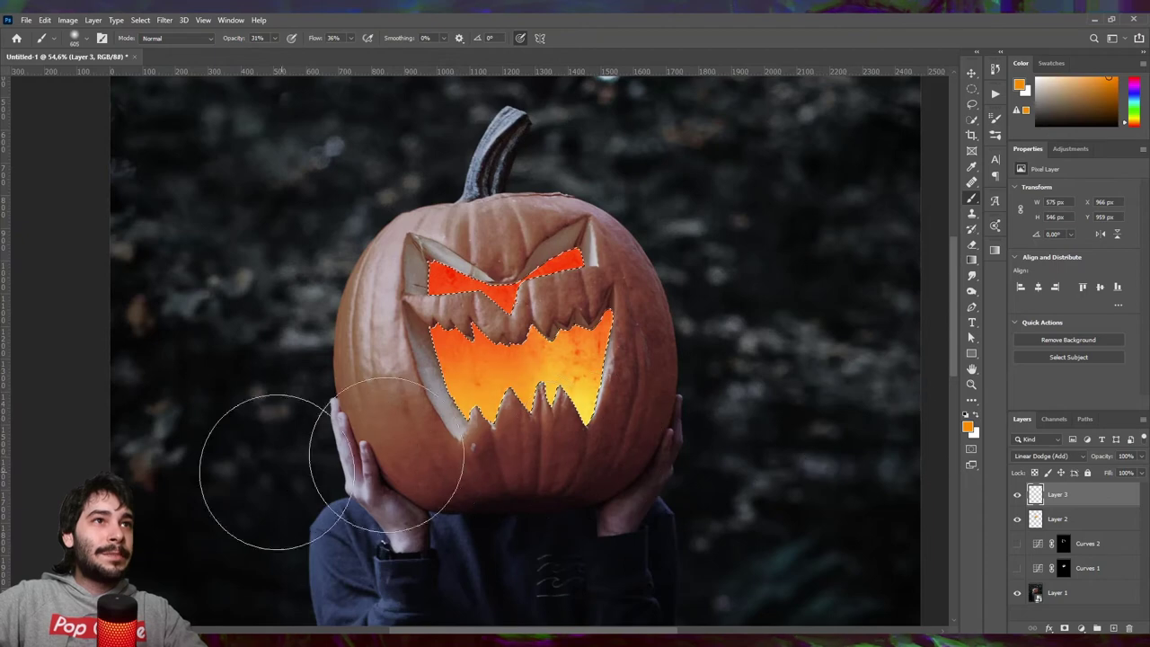
key("ctrl+d")
Compare Layer 3's mouth glow off and on, then load the eyes and mouth as a selection.
key("v")
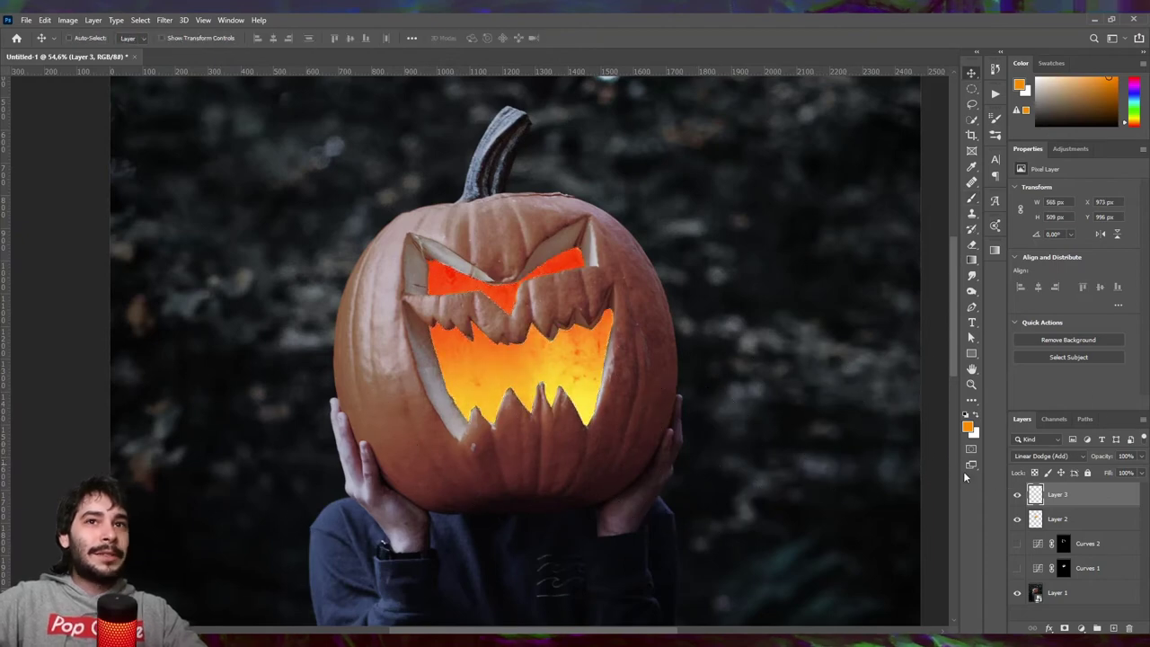
left_click(1017, 495)
left_click(1017, 495)
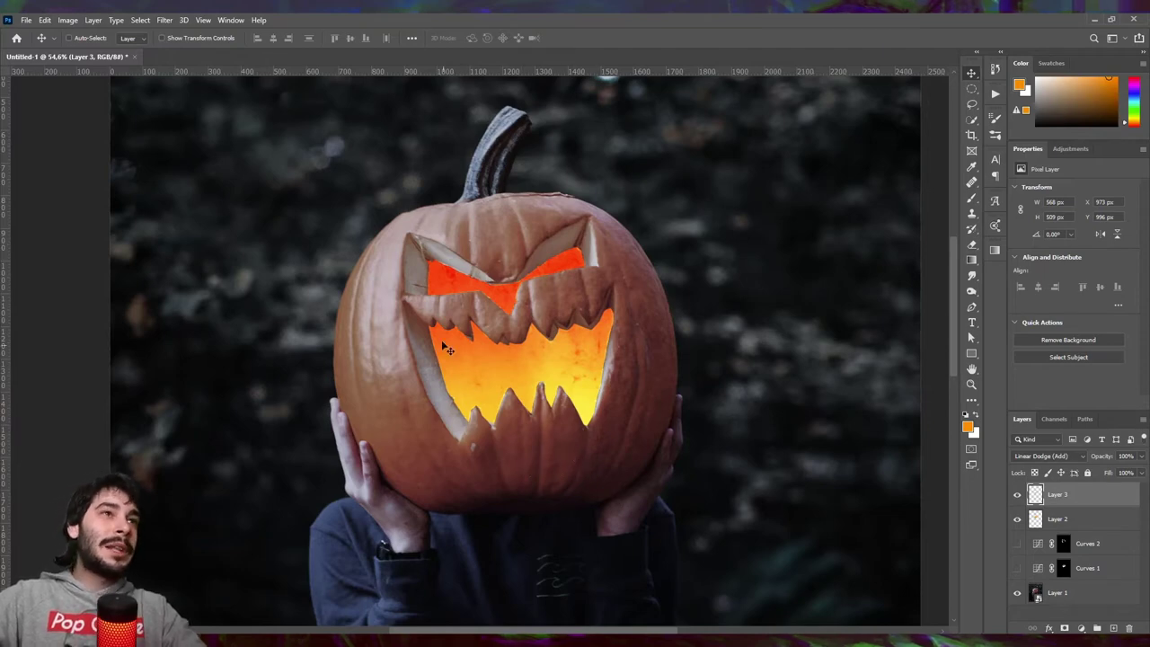
scroll(530, 309, "down", 1)
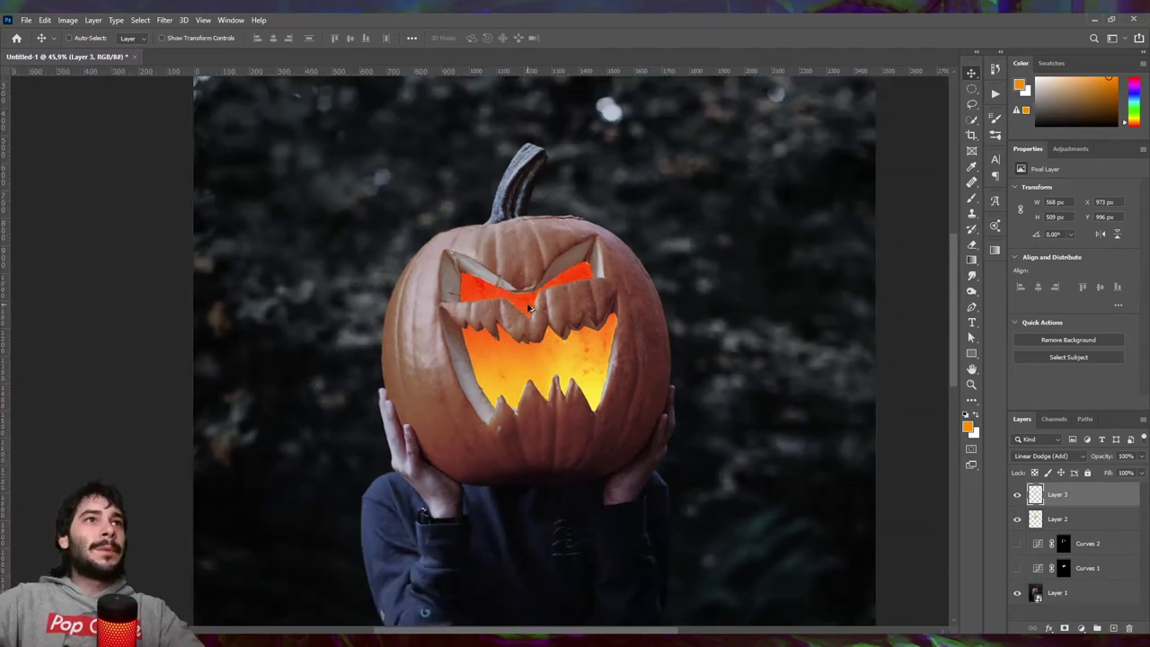
scroll(530, 308, "up", 2)
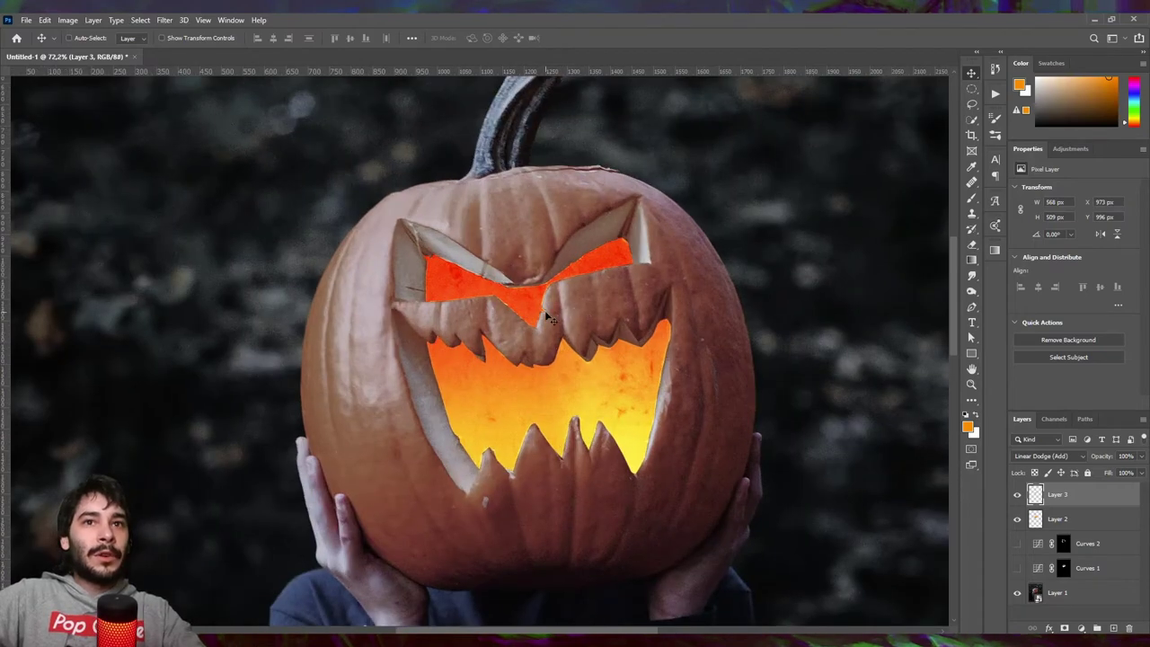
left_click(1063, 570, "ctrl")
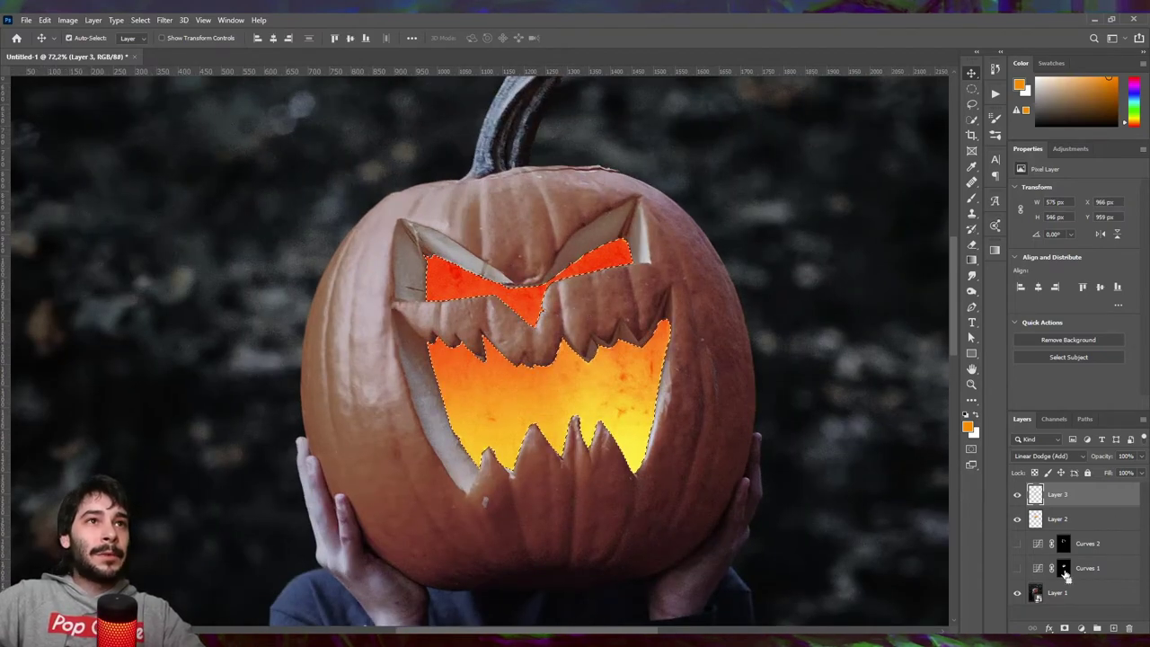
Subtract the mouth from the selection with the Lasso, leaving only the eyes selected.
left_click(971, 106)
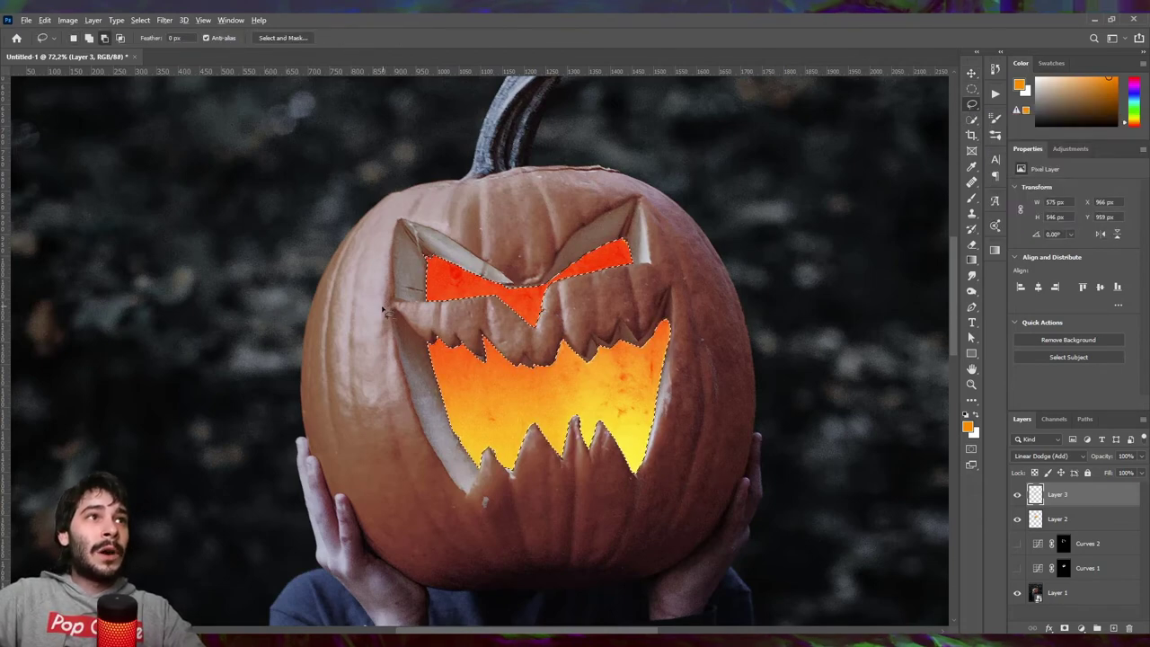
left_click_drag(372, 315, 431, 326)
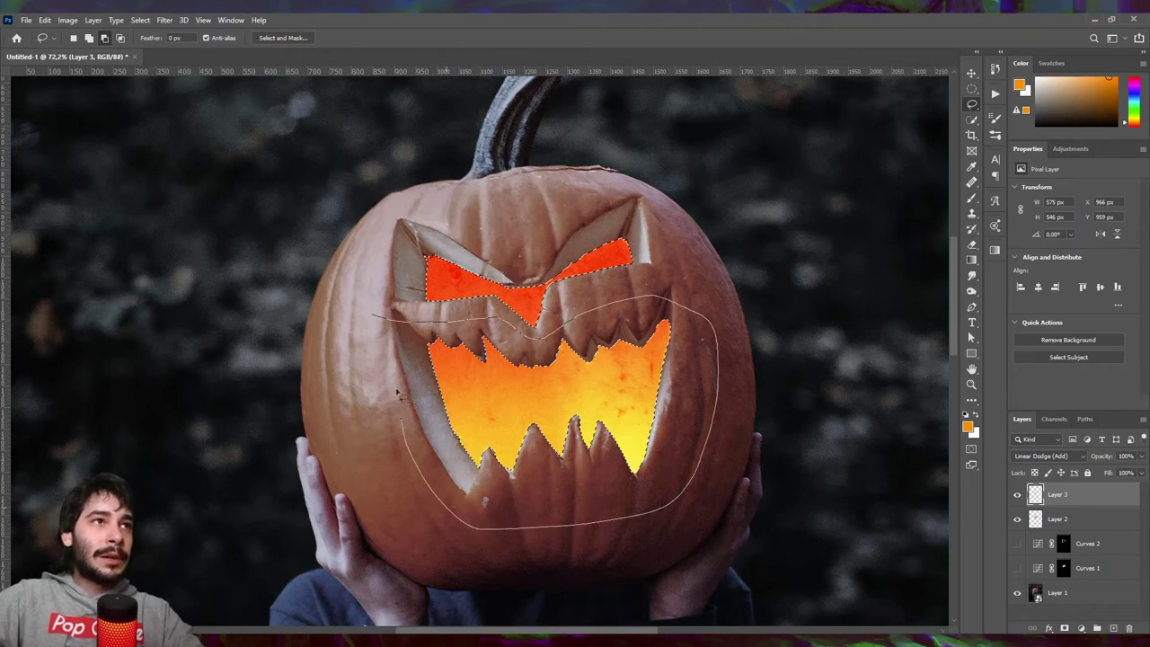
left_click_drag(398, 393, 388, 329)
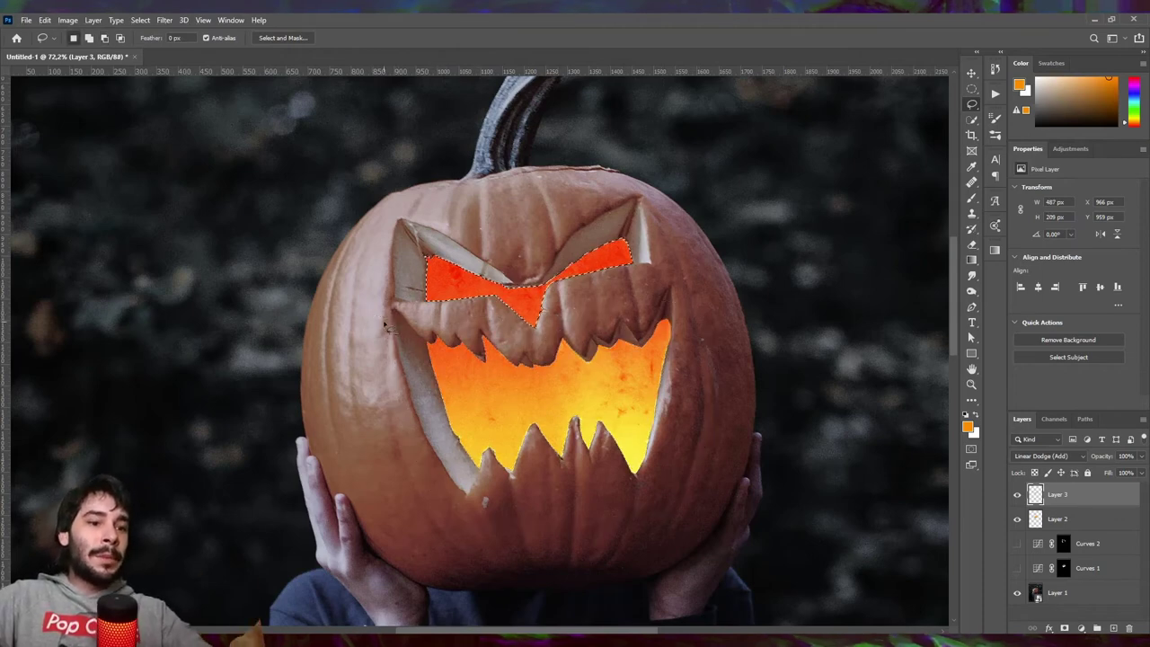
key("b")
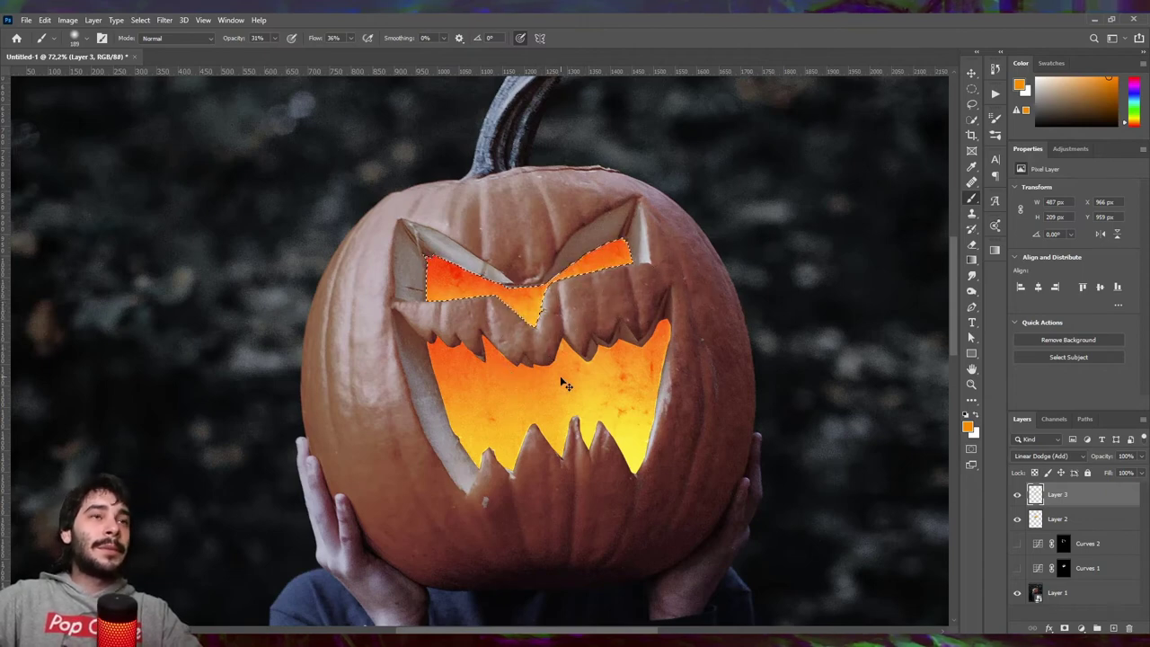
key("v")
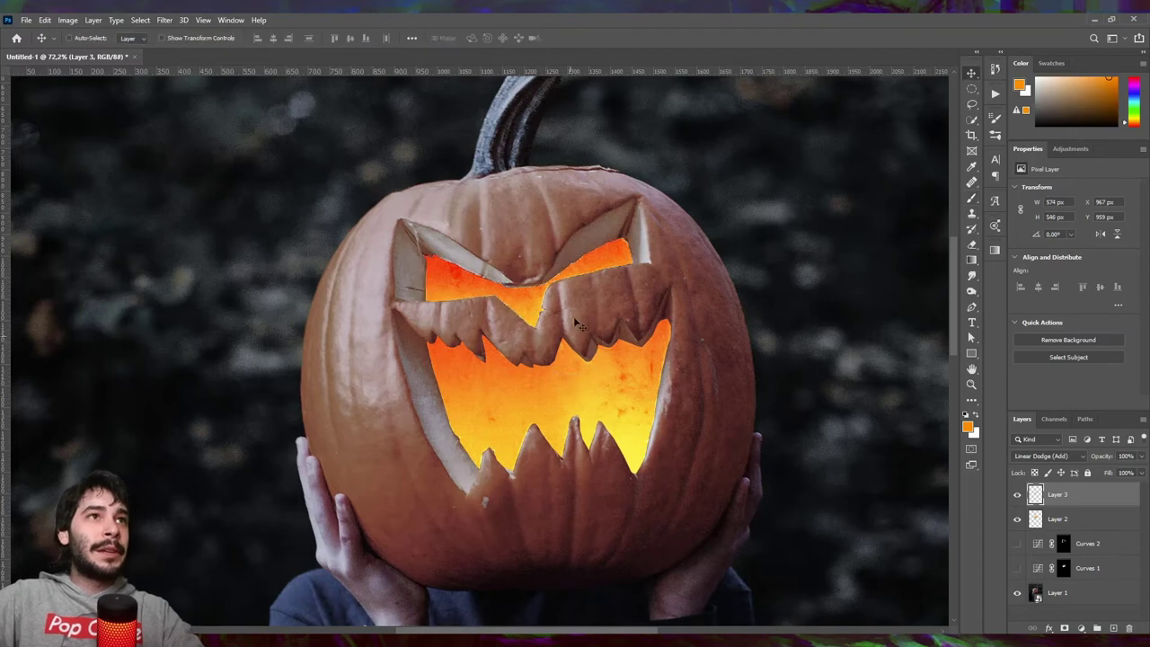
key("ctrl+0")
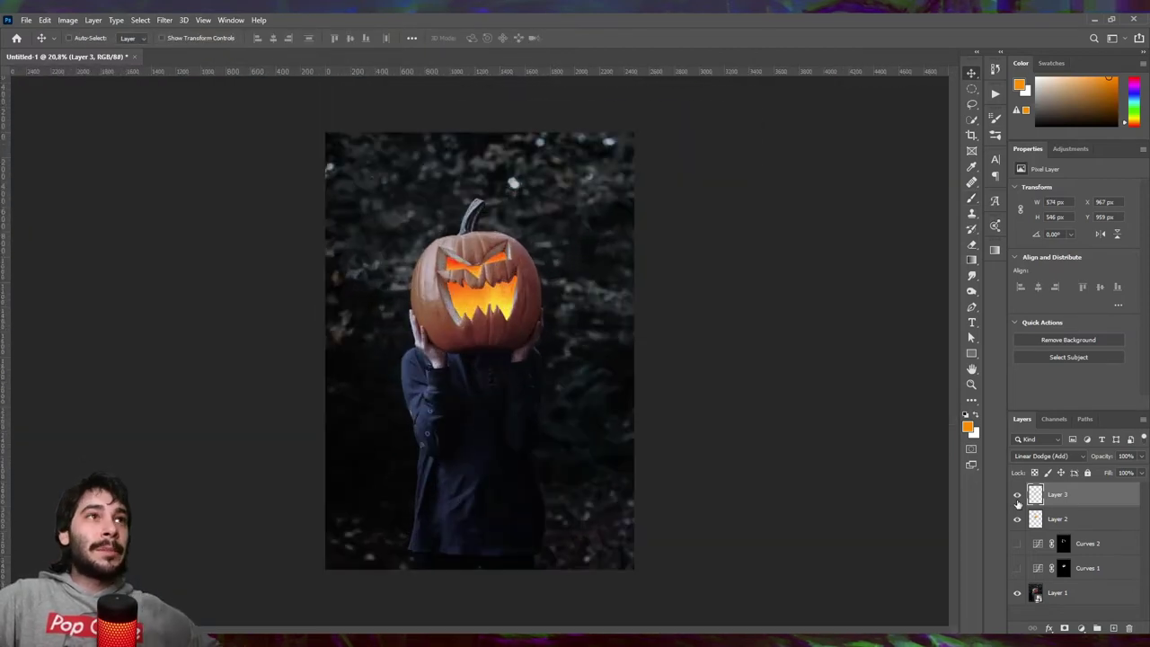
left_click(1018, 498)
left_click(1018, 498)
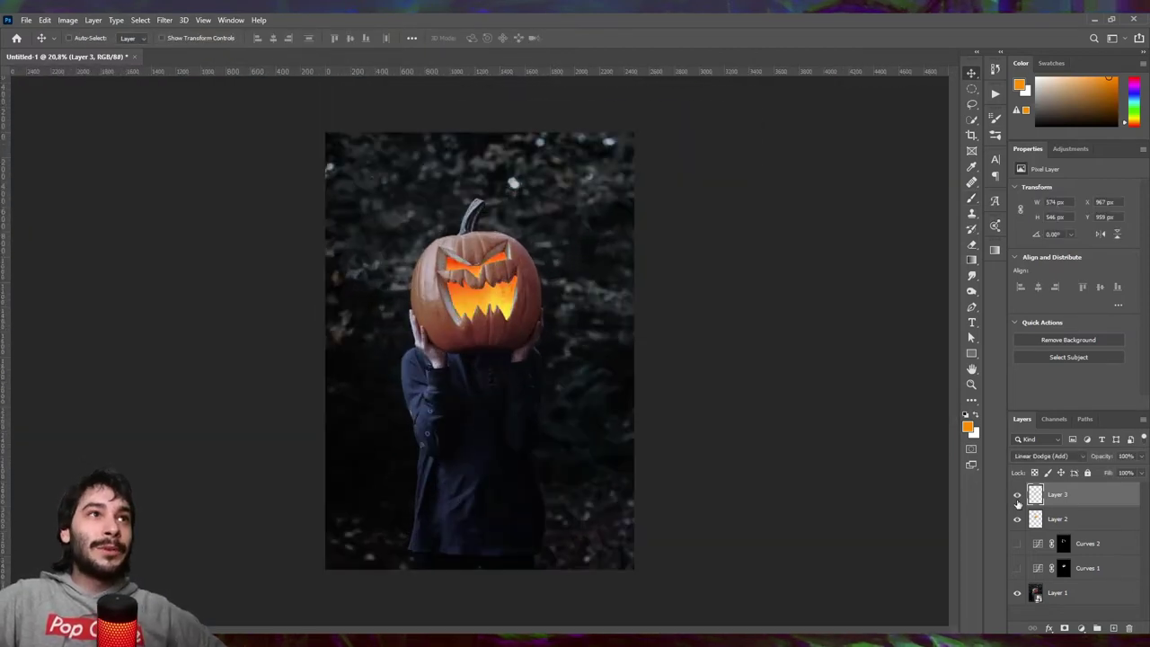
left_click(1018, 496)
scroll(737, 401, "up", 1)
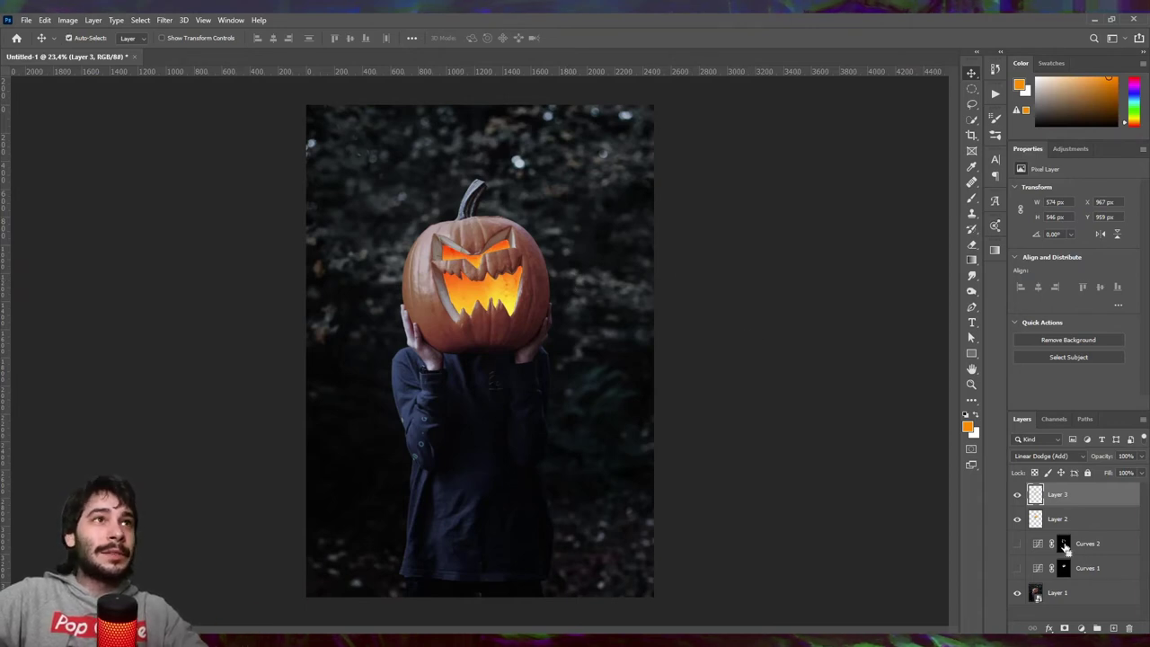
Load the carved face cutouts as a selection and add Layer 4 in Color Dodge.
left_click(1064, 544, "ctrl")
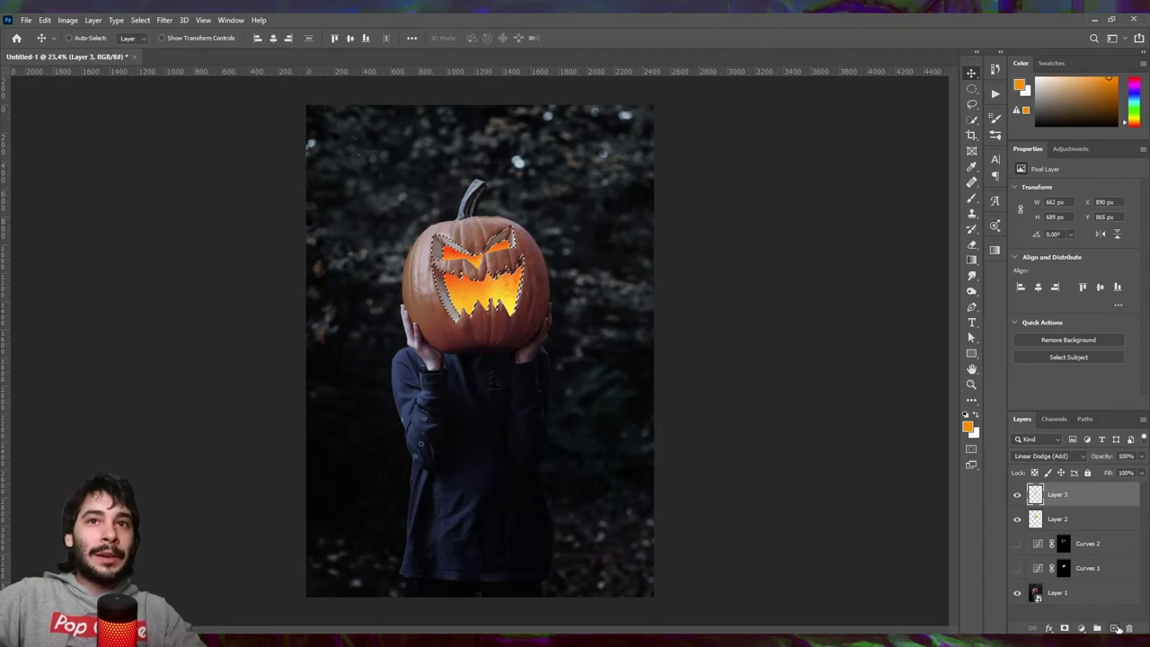
left_click(1115, 627)
left_click(1020, 456)
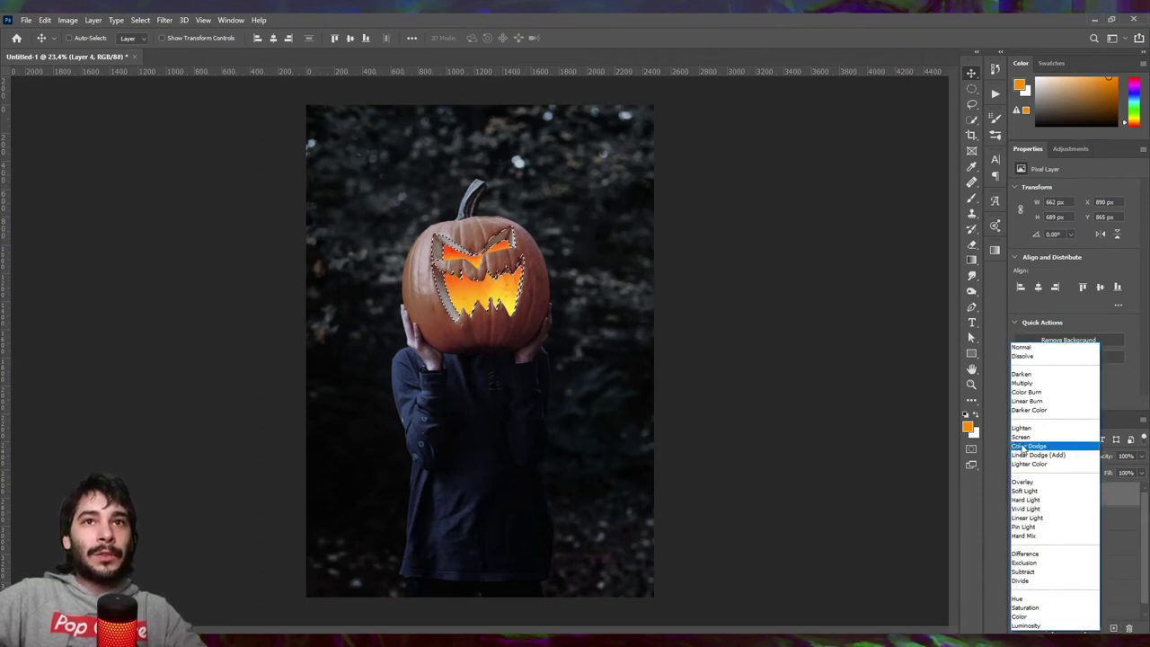
left_click(1033, 441)
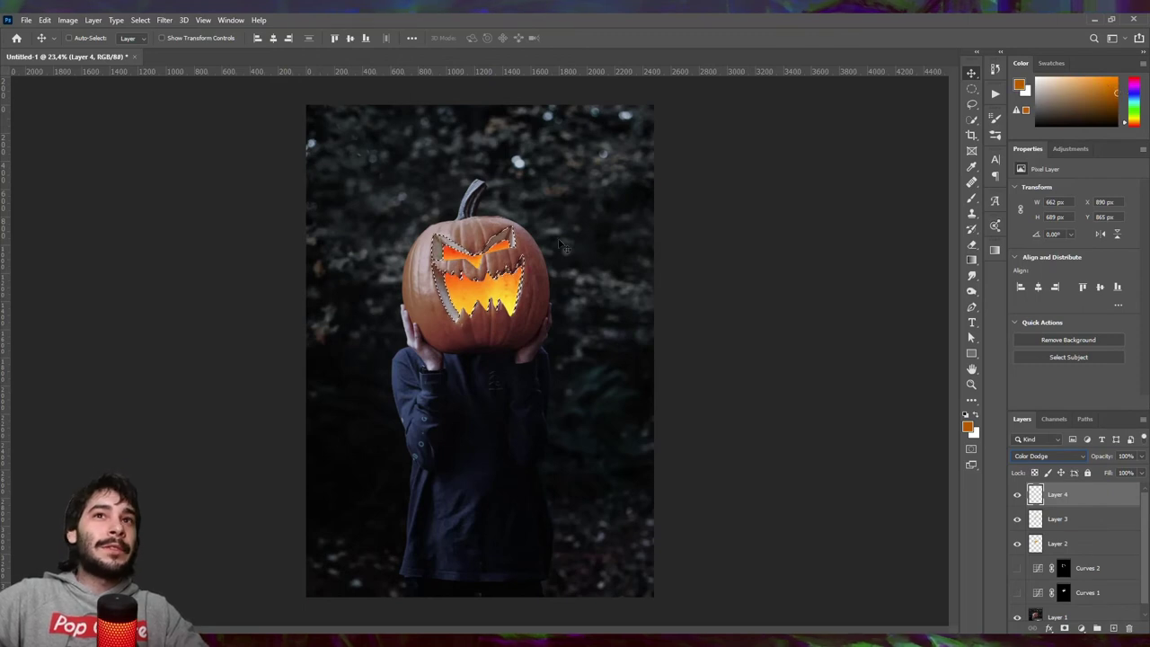
Set the brush to 77% opacity and 73% flow.
key("b")
scroll(564, 246, "up", 5)
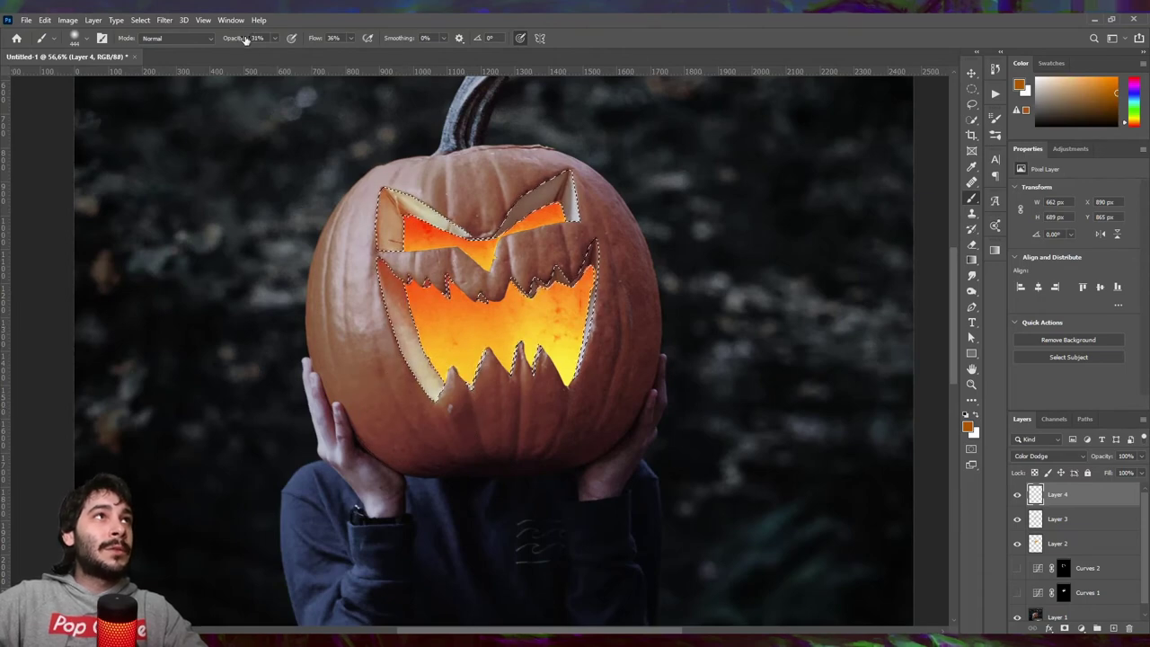
left_click_drag(234, 38, 347, 37)
mouse_move(410, 219)
left_mouse_down()
mouse_move(572, 319)
mouse_move(561, 207)
left_mouse_up()
Compare Layer 4's glow off and on, then reload the face cutouts as a selection.
key("v")
scroll(485, 338, "down", 5)
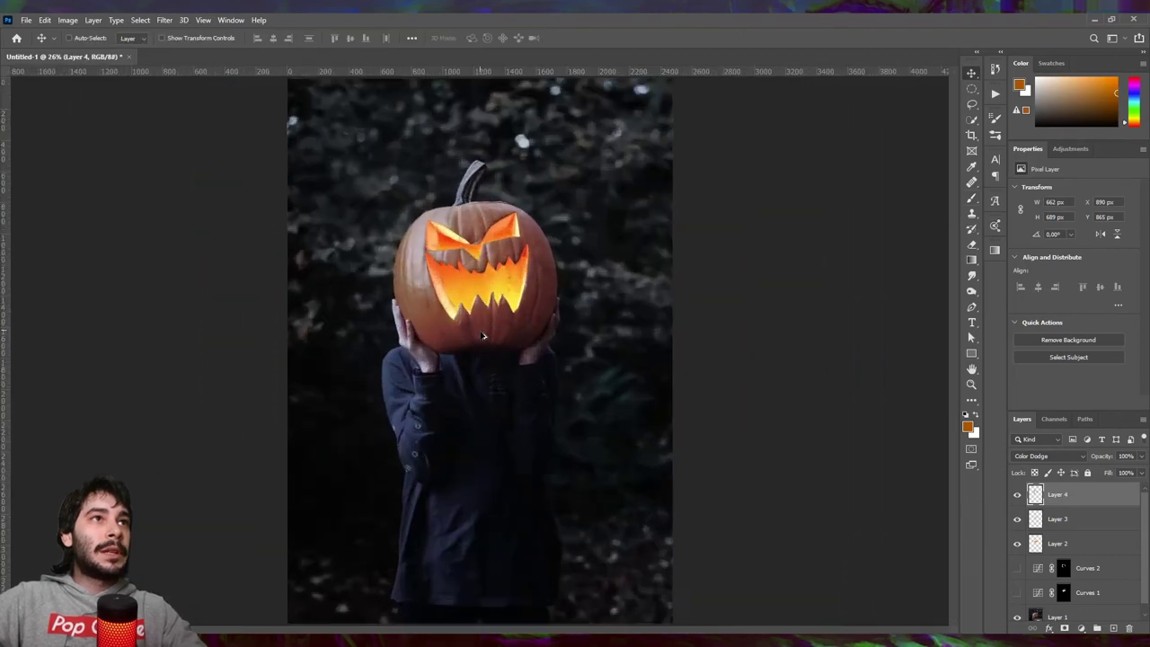
scroll(485, 338, "up", 2)
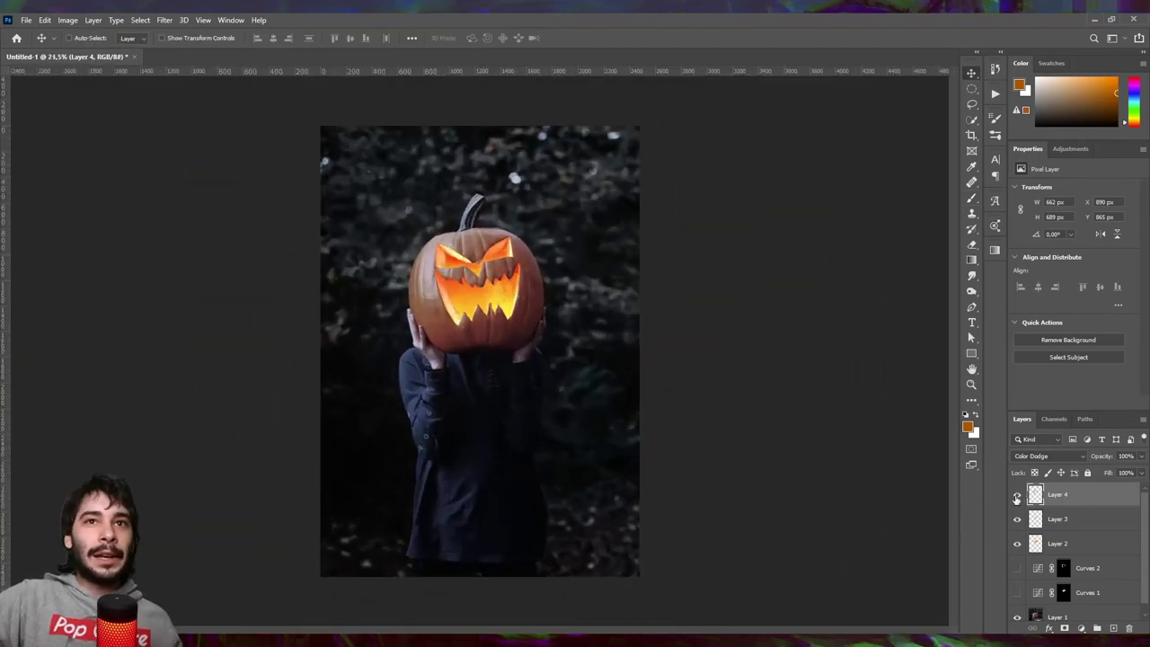
left_click(1016, 497)
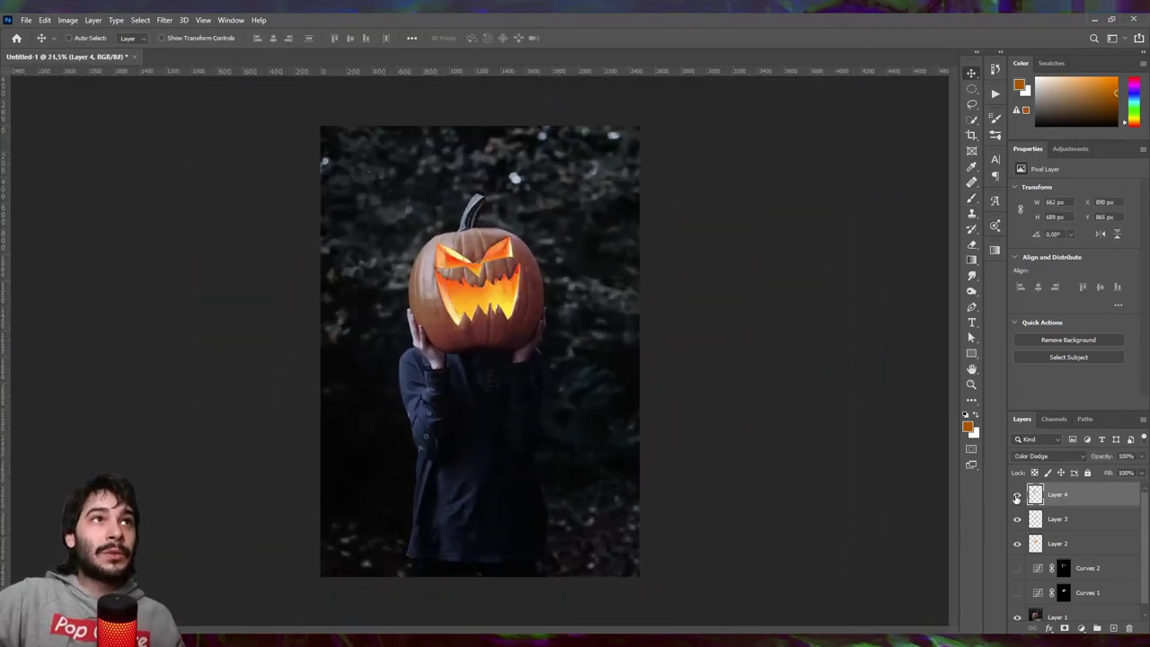
left_click(1016, 497)
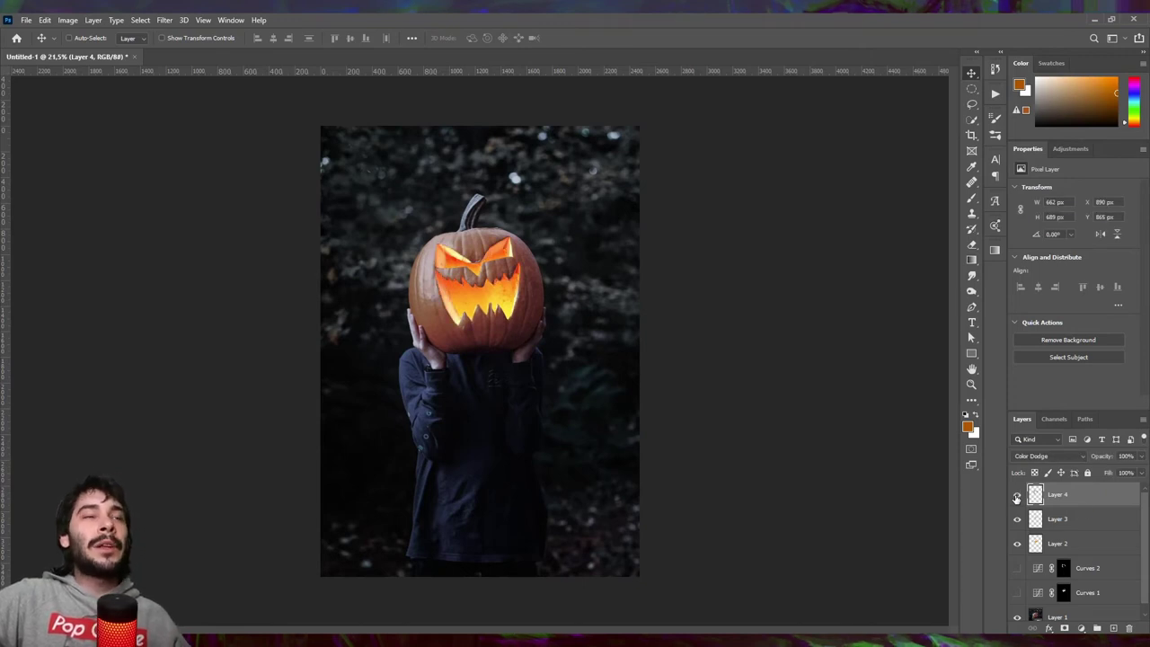
left_click(1064, 573, "ctrl")
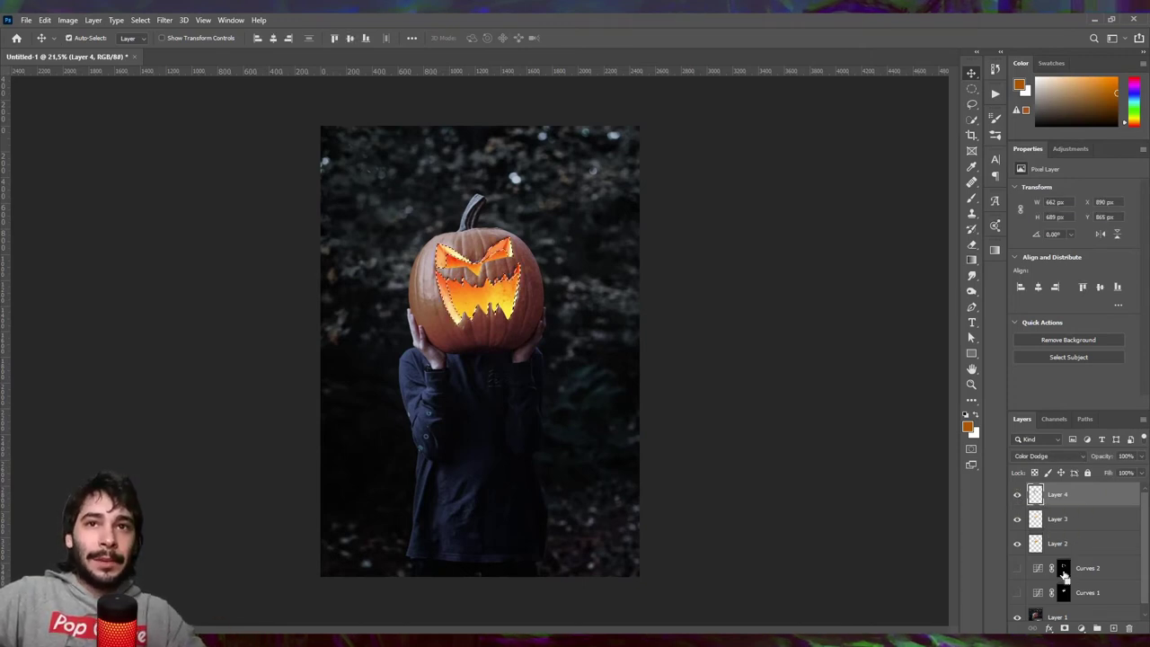
Add a new Layer 5 blended as Linear Dodge (Add).
left_click(1114, 628)
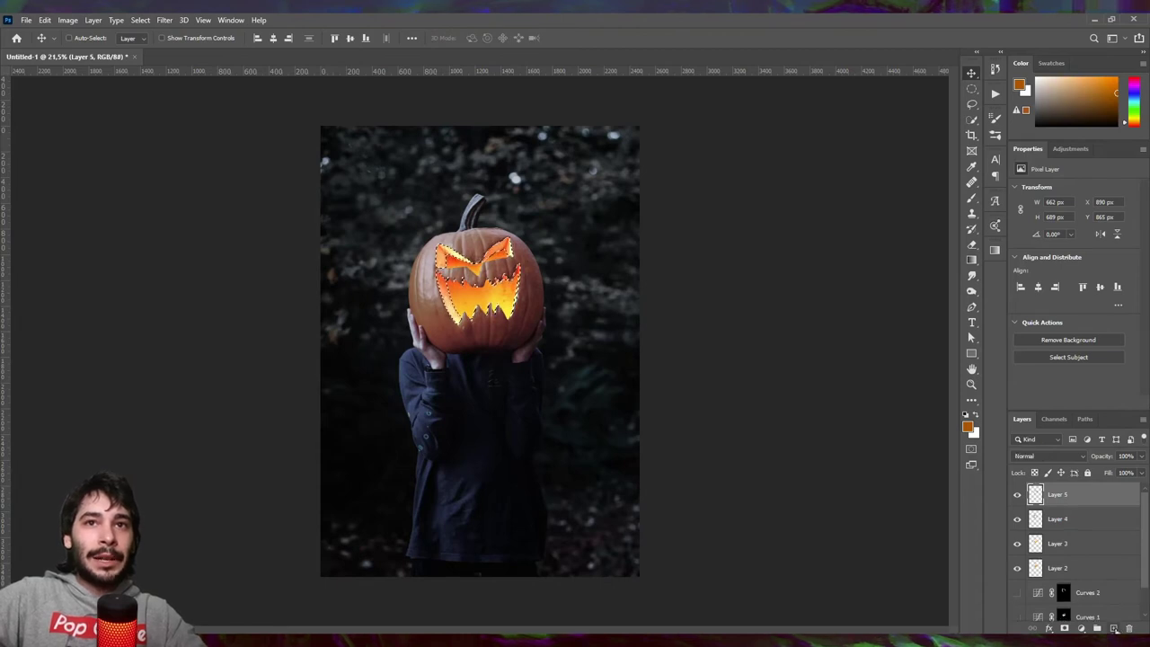
left_click(1042, 455)
left_click(1033, 454)
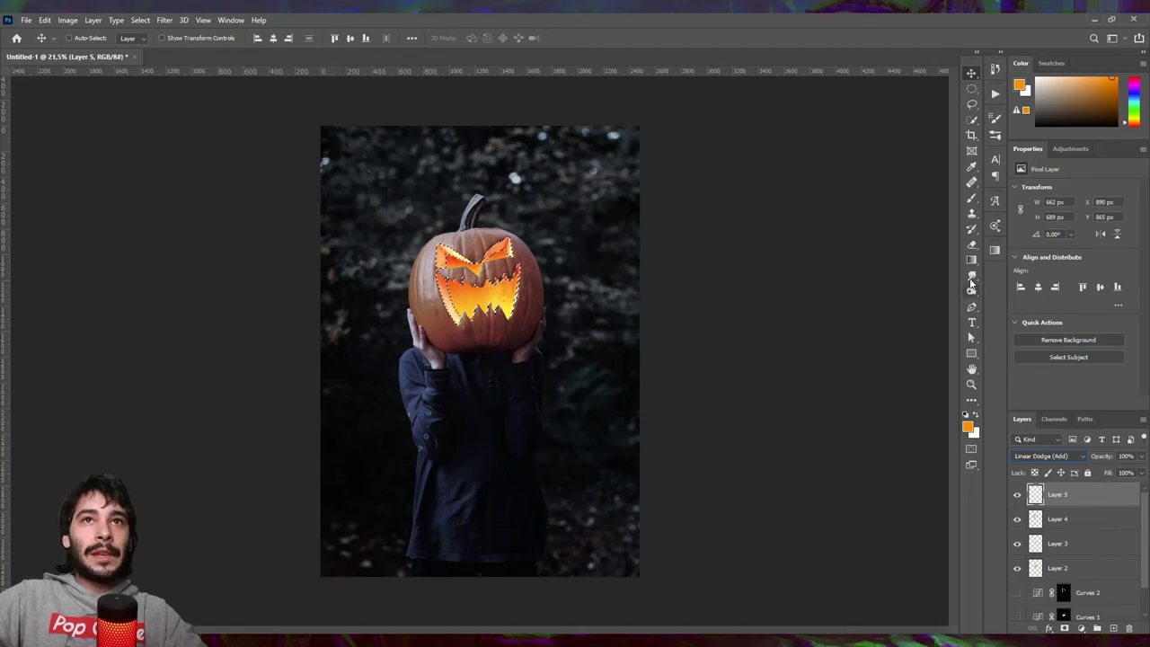
Brush deeper orange-red into the mouth and left eye at 35% flow, then fit the photo in view.
left_click(971, 197)
scroll(397, 326, "up", 5)
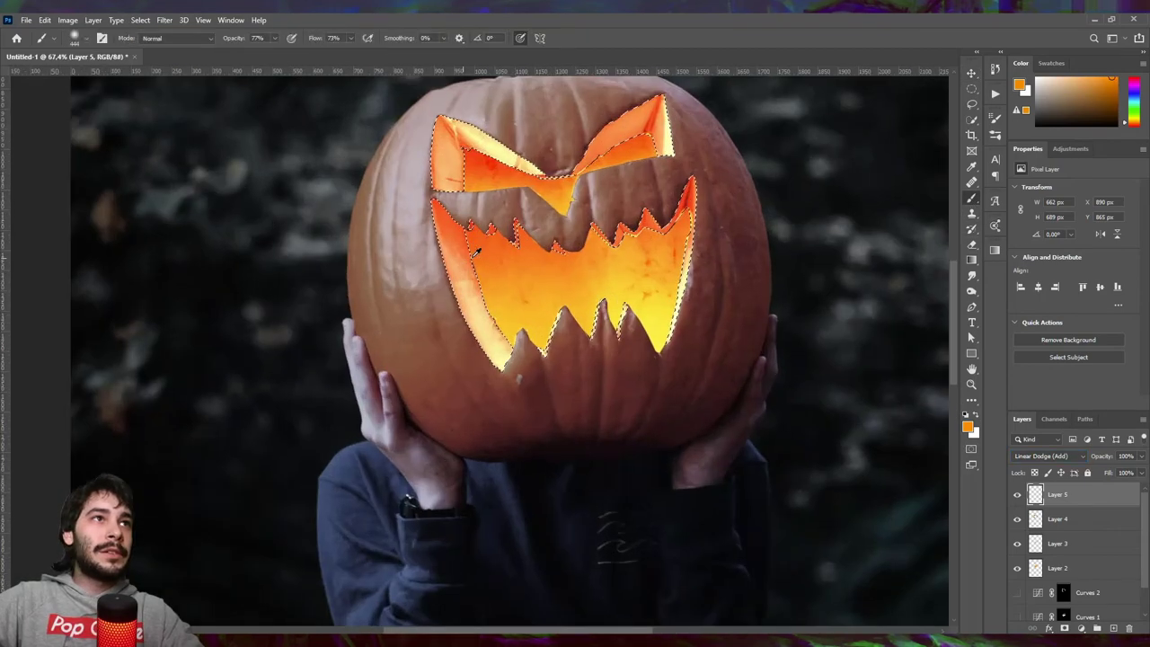
scroll(449, 305, "up", 3)
left_click_drag(506, 328, 470, 244)
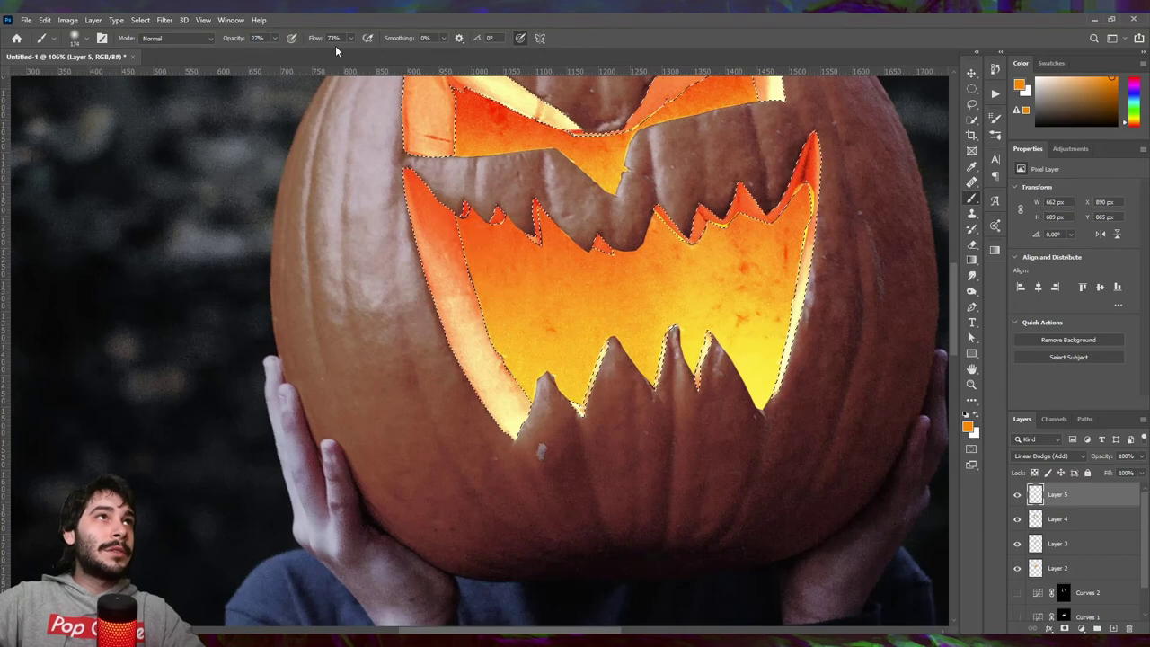
key("shift+3")
key("shift+5")
mouse_move(454, 225)
left_mouse_down()
mouse_move(486, 319)
mouse_move(518, 338)
mouse_move(546, 411)
mouse_move(492, 300)
mouse_move(588, 439)
left_mouse_up()
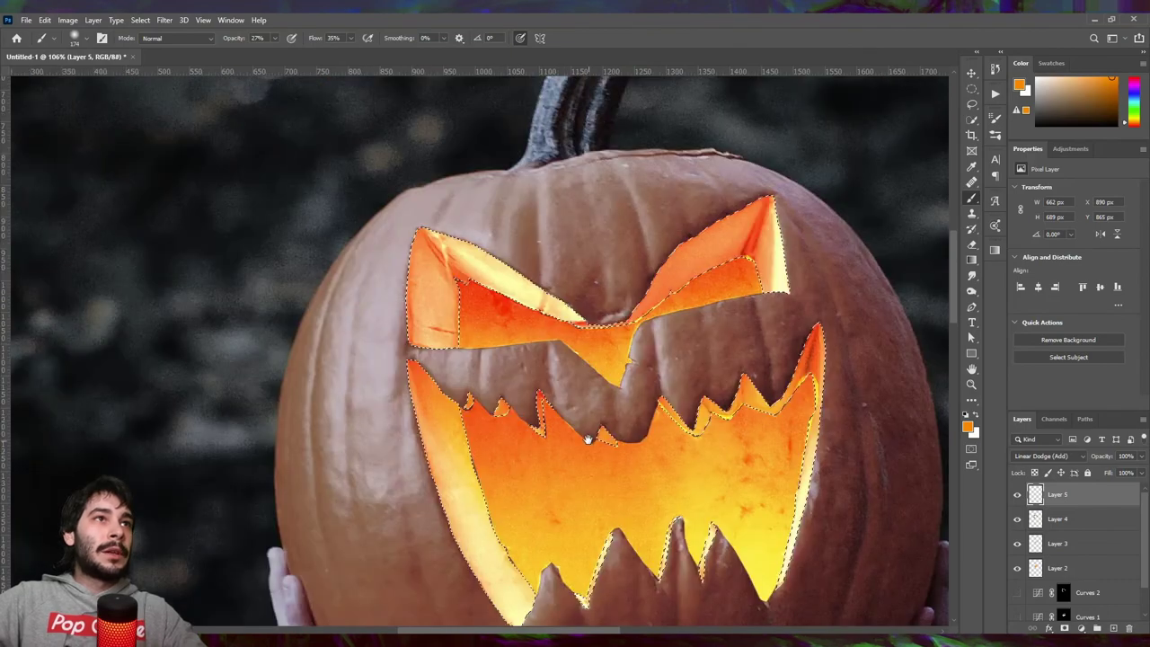
mouse_move(462, 277)
left_mouse_down()
mouse_move(444, 282)
mouse_move(547, 341)
mouse_move(731, 257)
left_mouse_up()
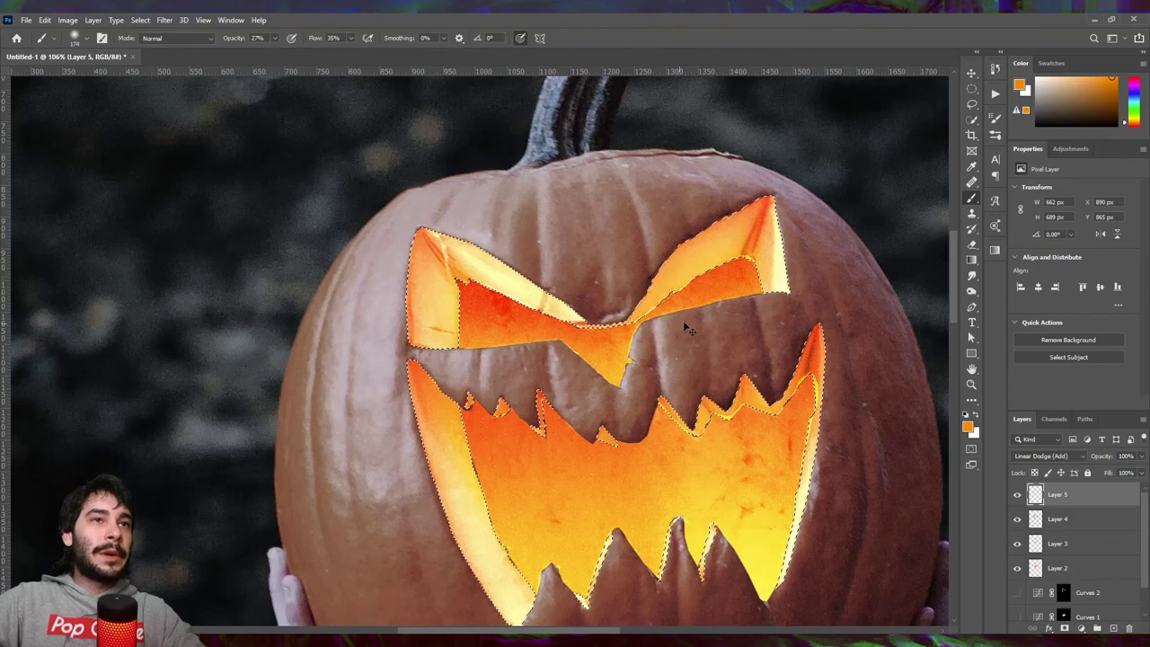
key("v")
key("ctrl+0")
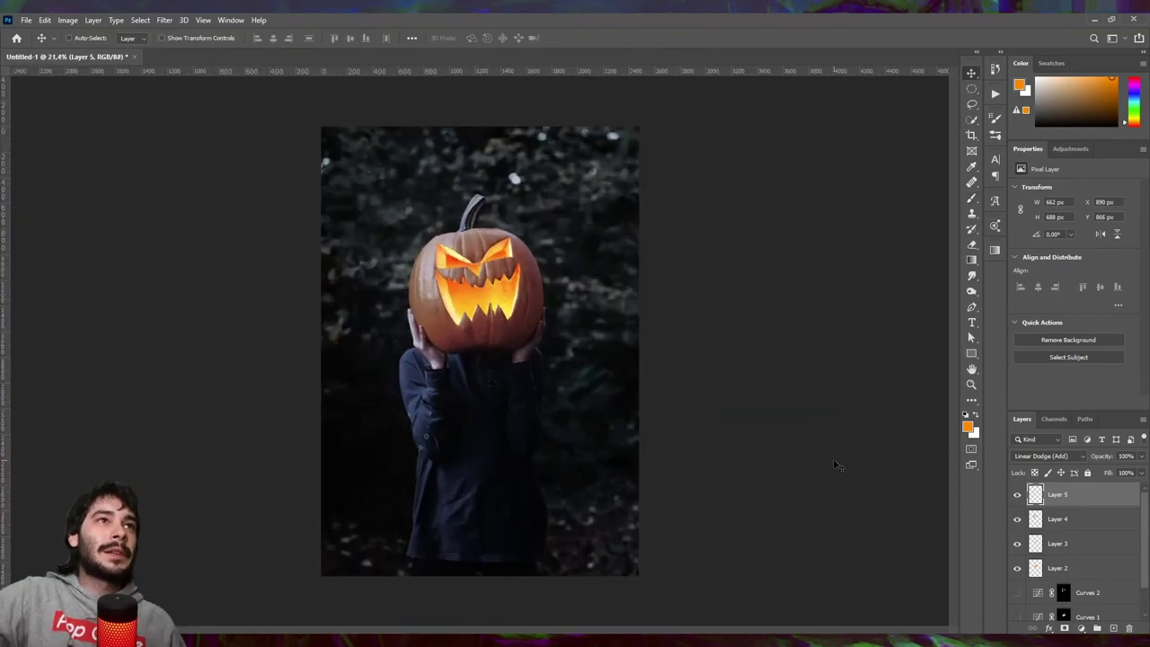
Compare Layer 5's glow off and on, then add an empty Layer 6 on top.
left_click(1016, 567)
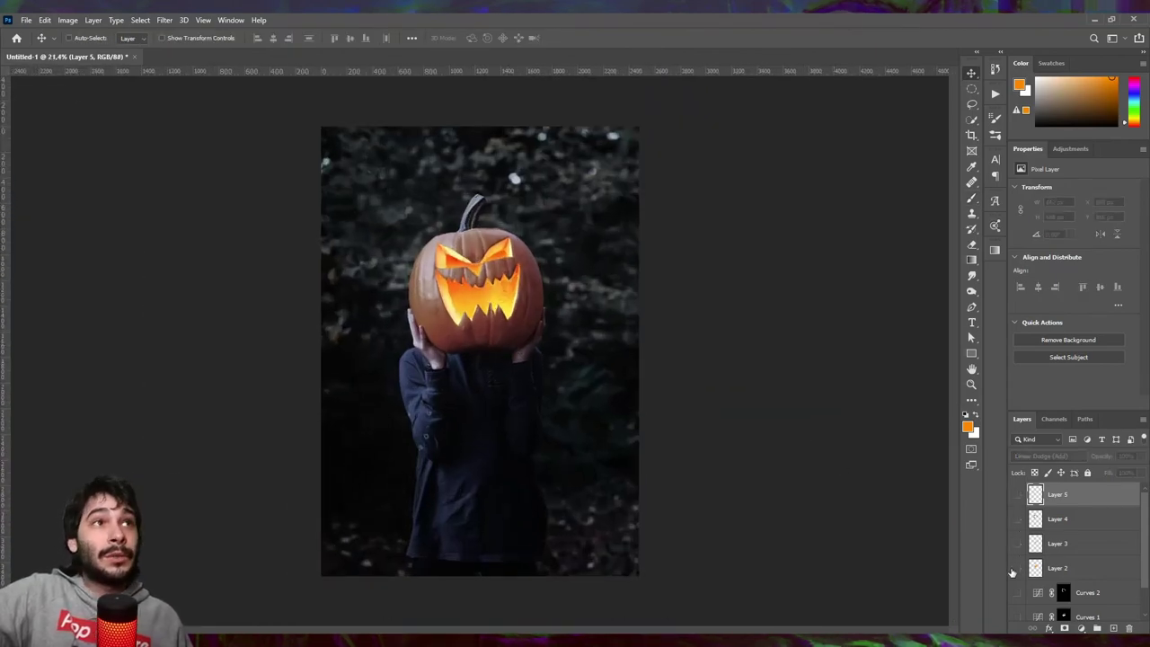
left_click(1017, 495)
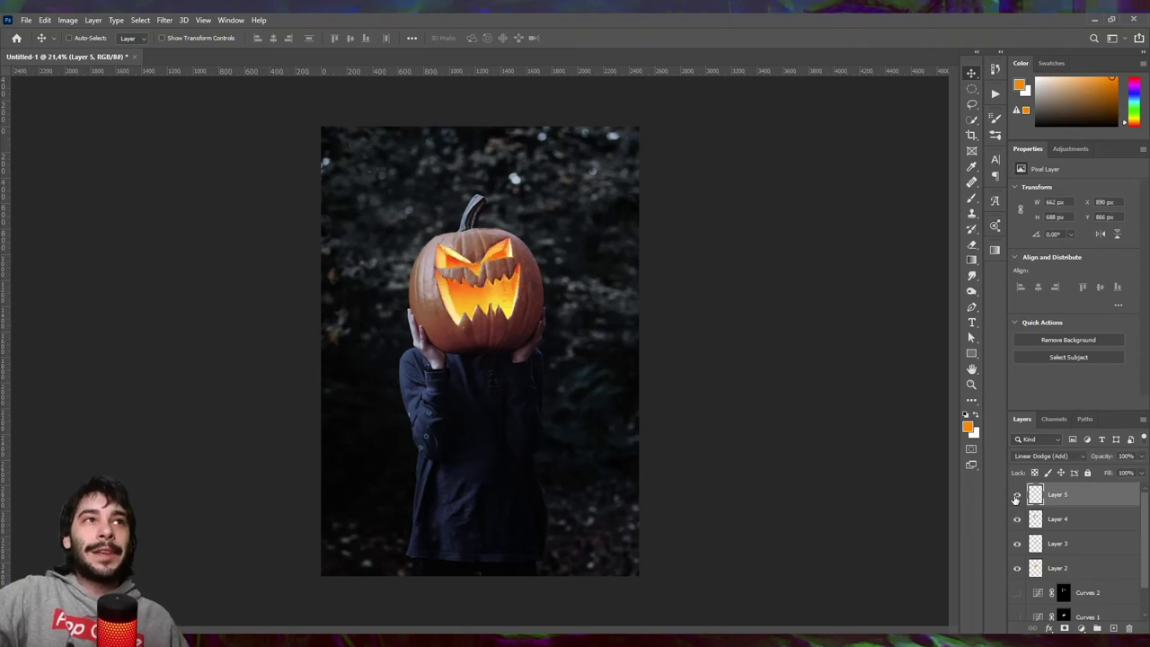
left_click(1114, 628)
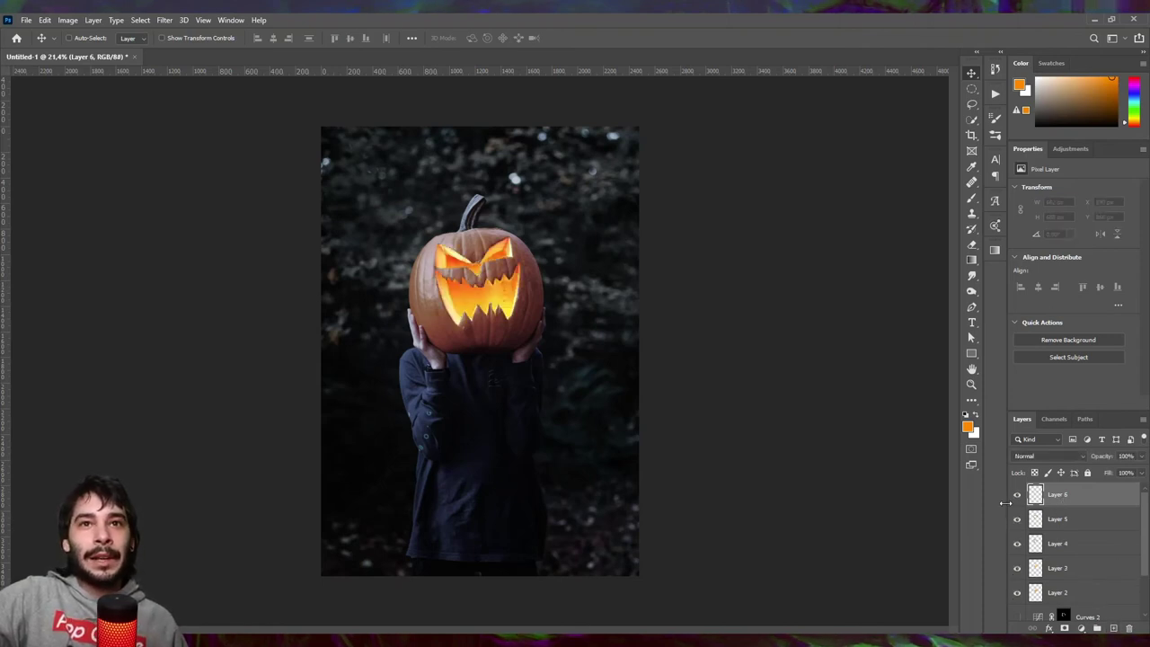
Set Layer 6 to Screen and dab a roughly 1088 px brush over the pumpkin.
left_click(1020, 455)
left_click(1042, 432)
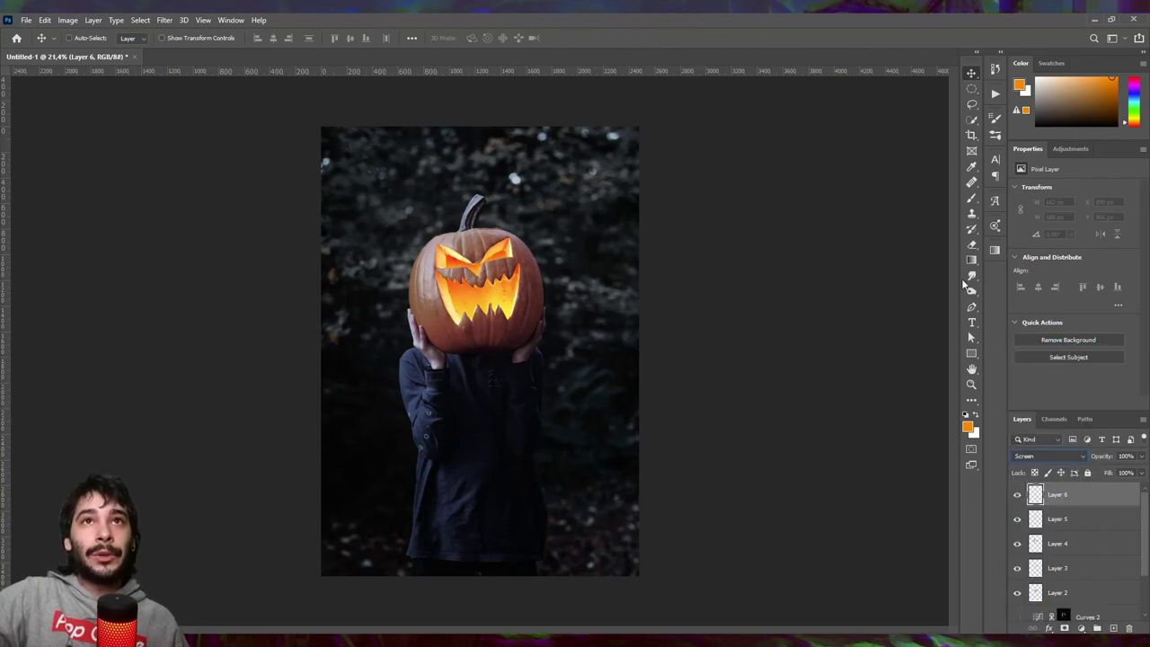
left_click(972, 199)
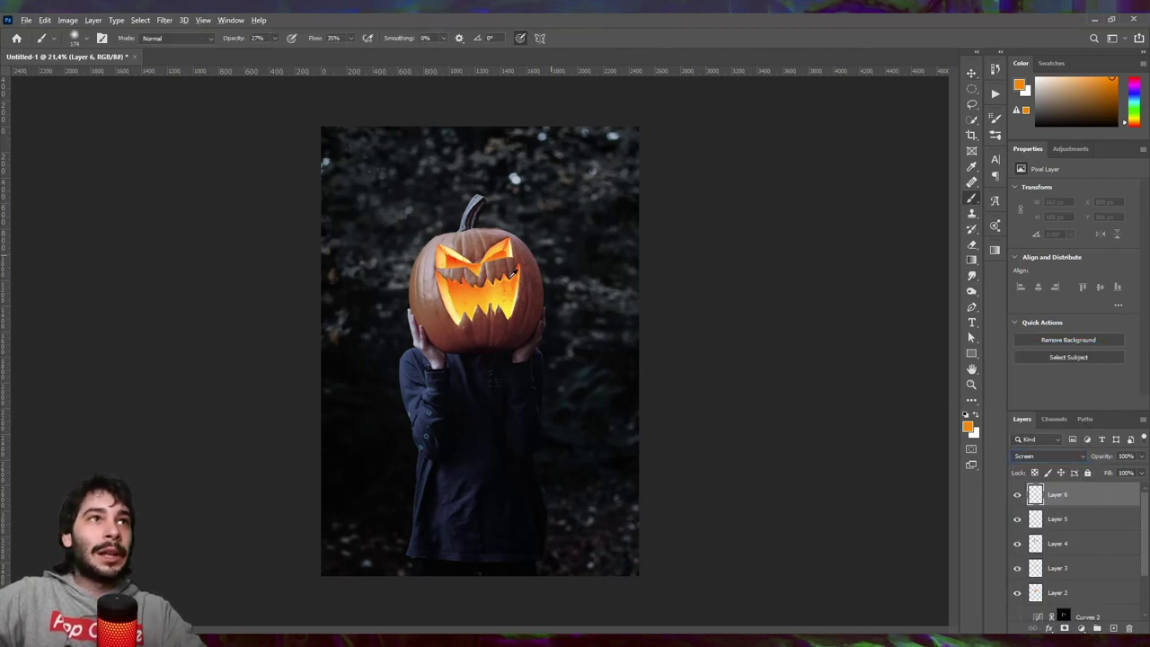
left_click_drag(513, 274, 575, 274)
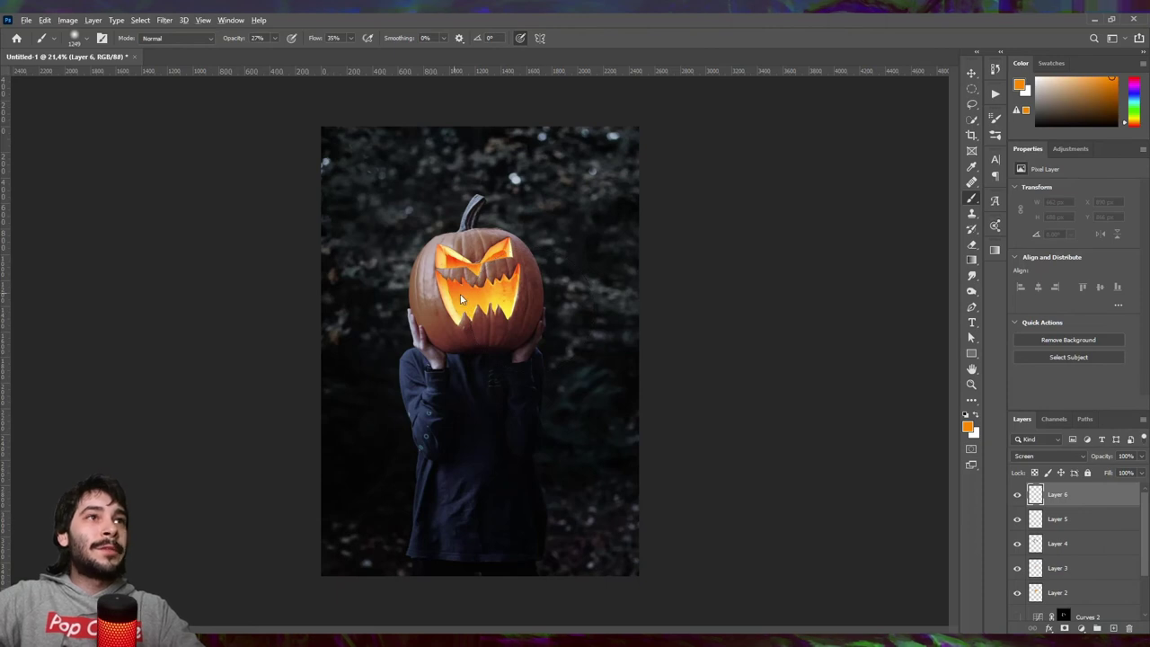
left_click_drag(461, 299, 444, 299)
left_click(481, 280)
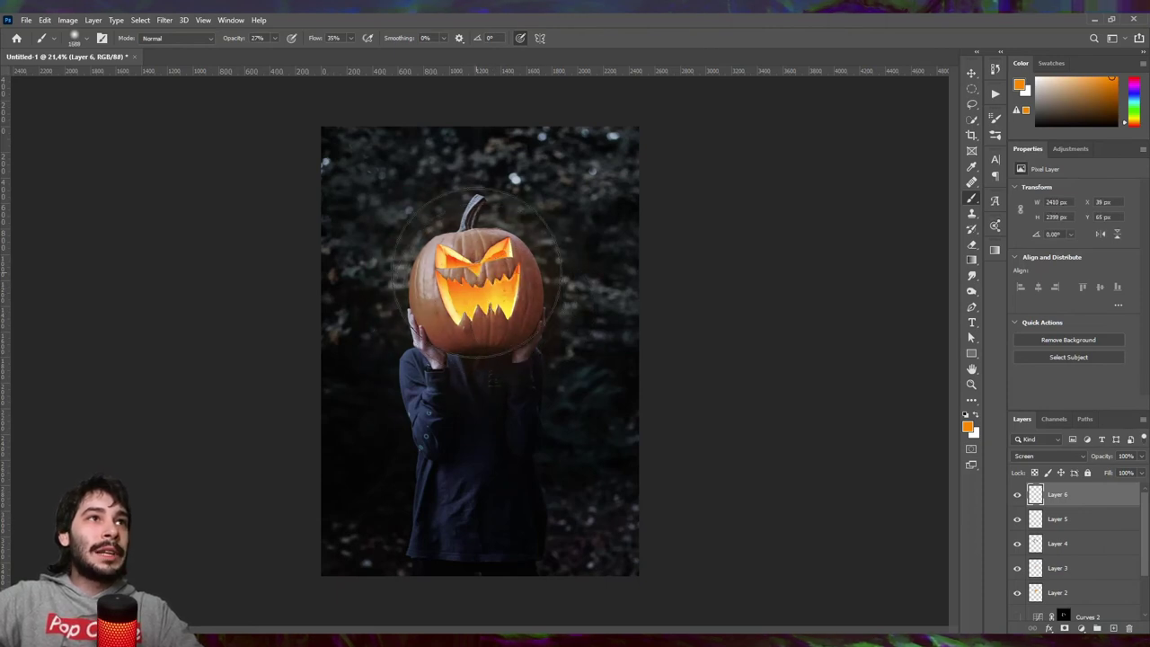